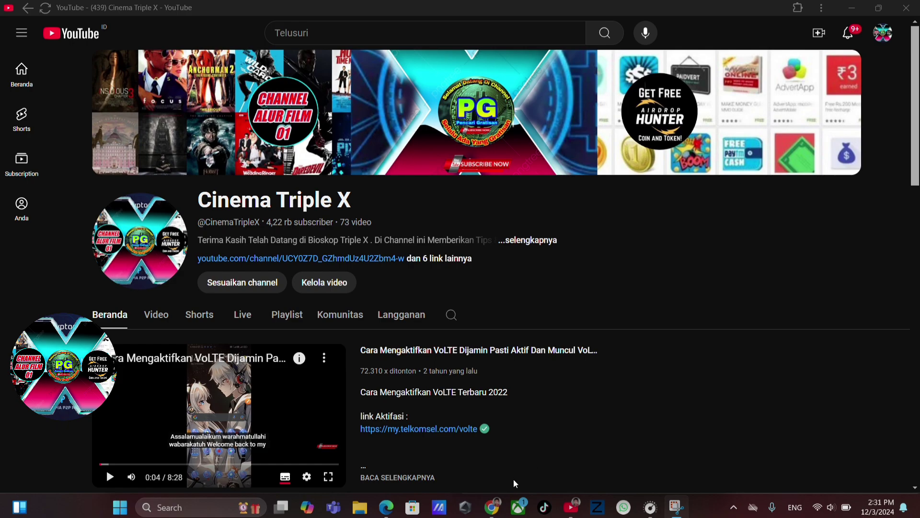
Step: Switch to Chrome's WinRAR download page and filter the listed versions to the Indonesian language
{"action": "left_click", "coordinate": [490, 507]}
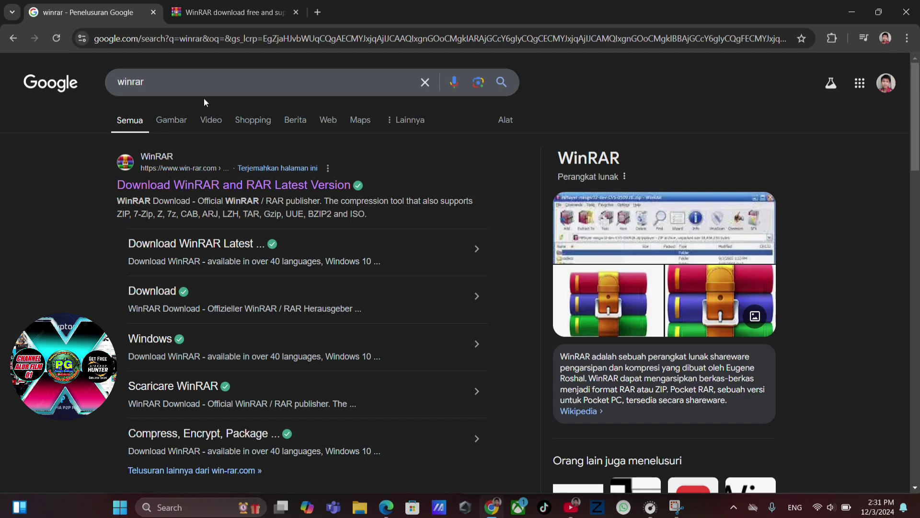
{"action": "left_click", "coordinate": [232, 13]}
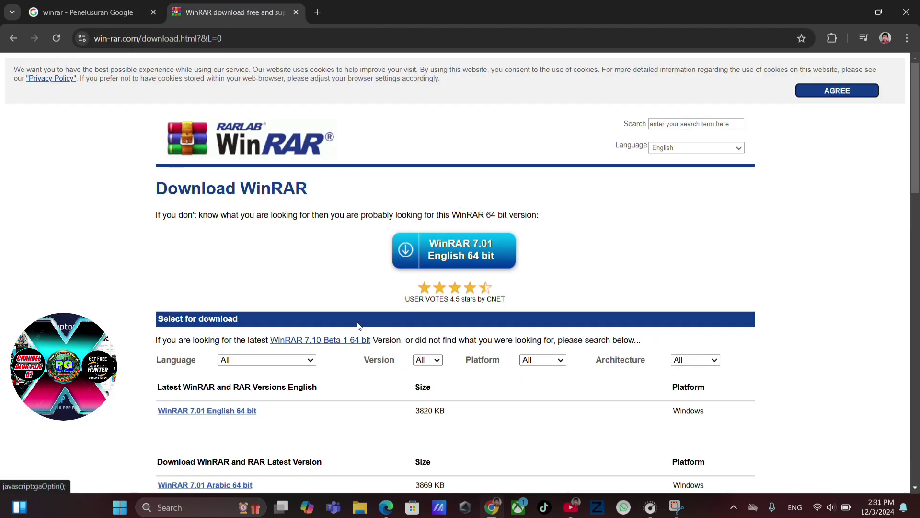
{"action": "scroll", "coordinate": [357, 322], "scroll_direction": "down", "scroll_amount": 2}
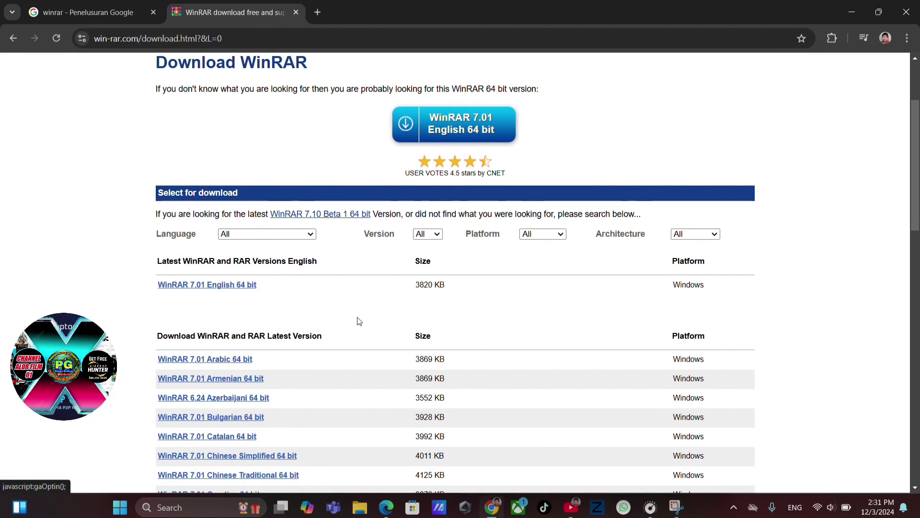
{"action": "left_click", "coordinate": [305, 234]}
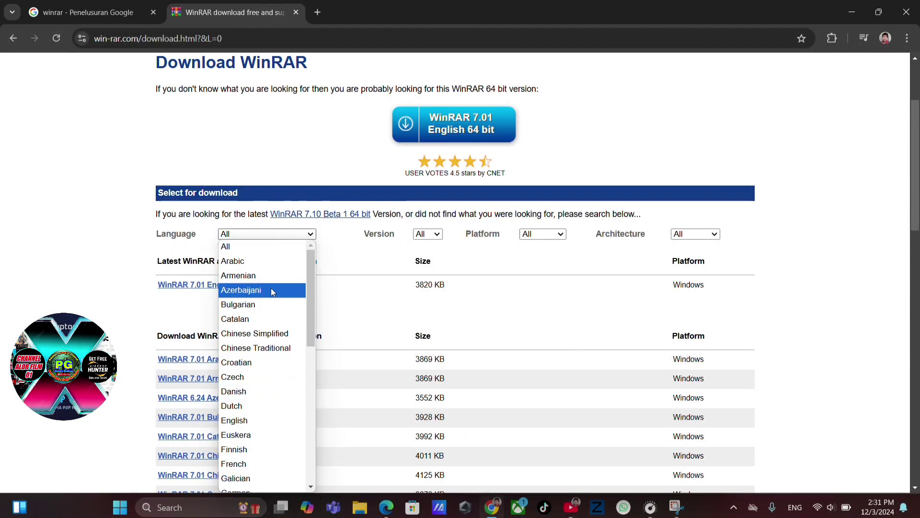
{"action": "key", "text": "i"}
{"action": "key", "text": "i"}
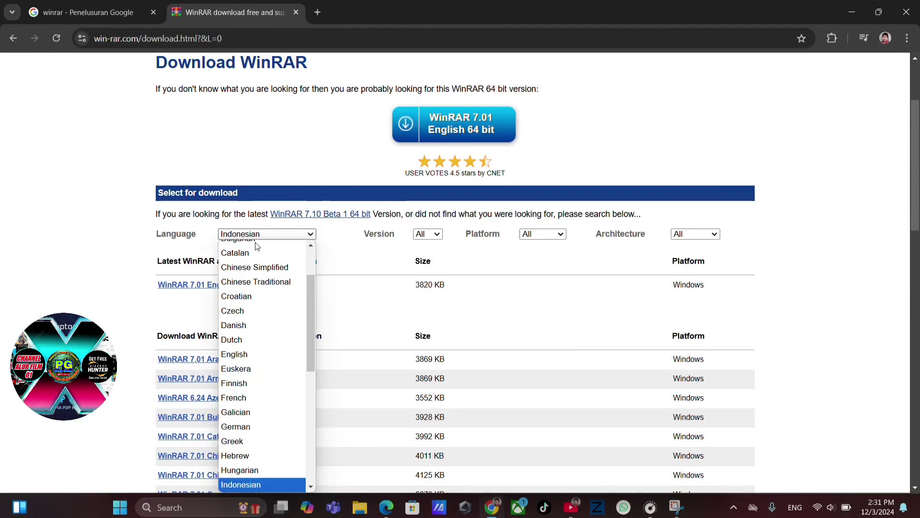
{"action": "key", "text": "Return"}
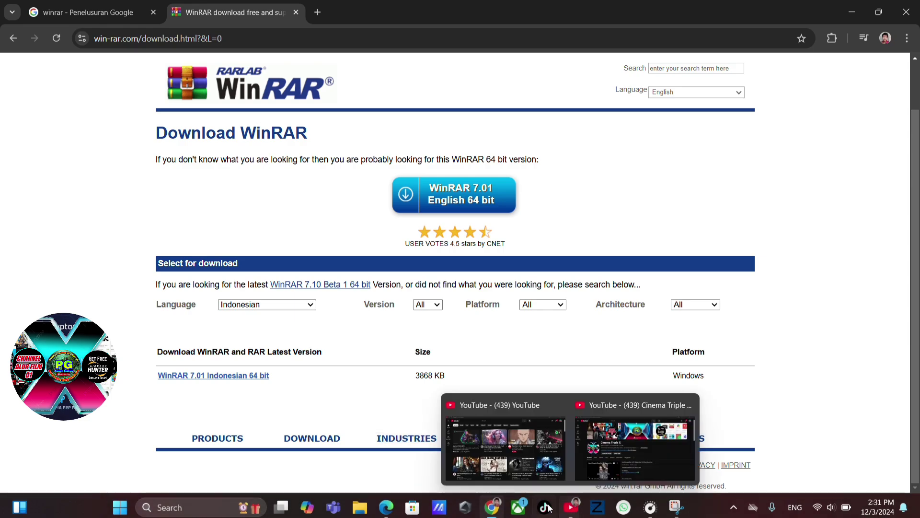
Step: Switch to File Explorer in a maximized window and show the Downloads folder
{"action": "mouse_move", "coordinate": [502, 508]}
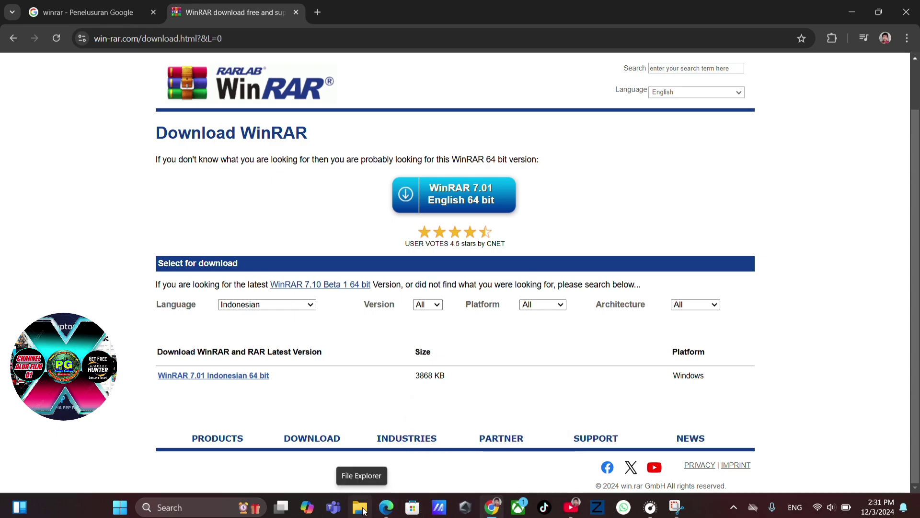
{"action": "left_click", "coordinate": [363, 511]}
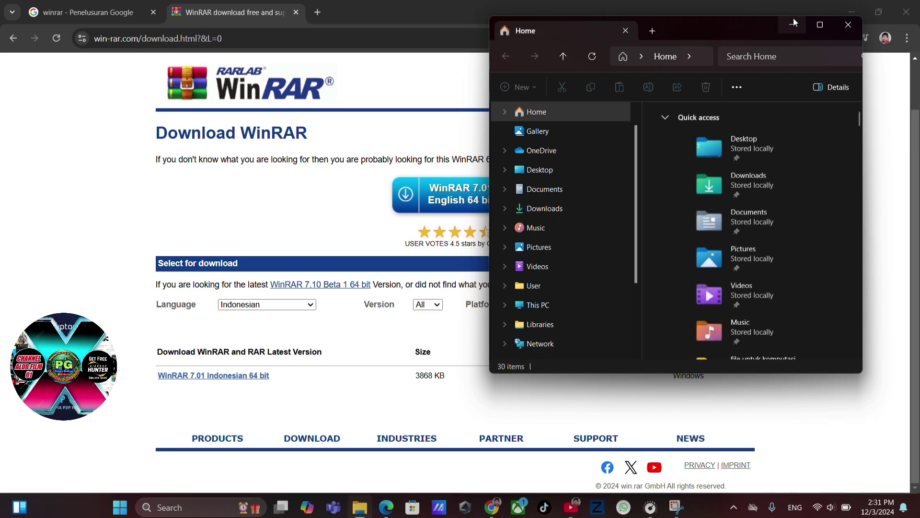
{"action": "left_click", "coordinate": [819, 25]}
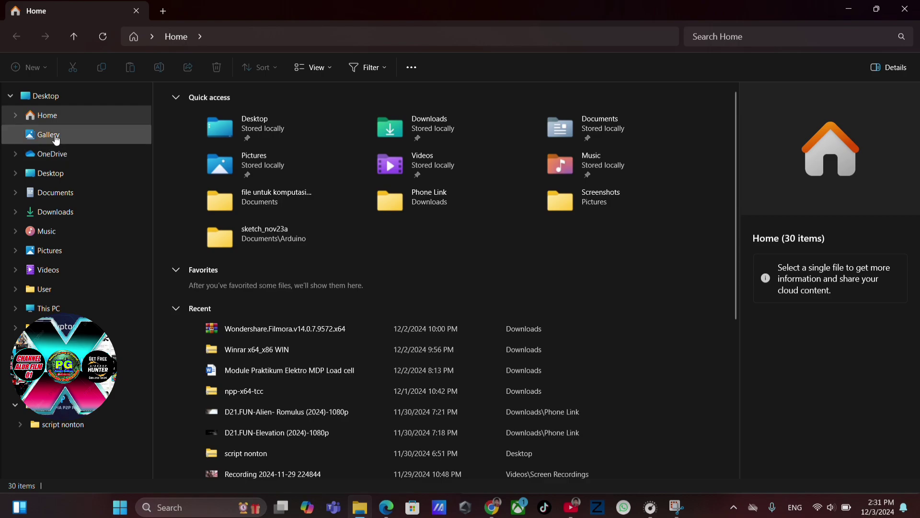
{"action": "left_click", "coordinate": [56, 209]}
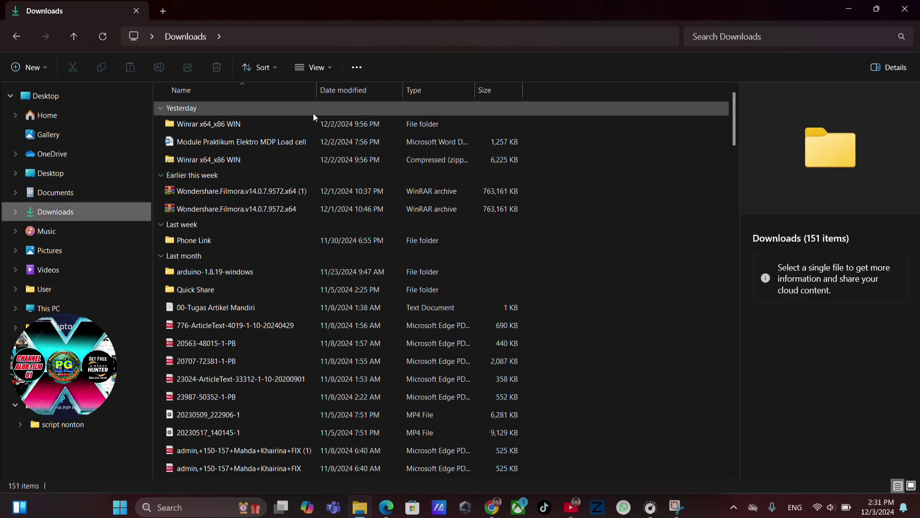
Step: Open the Wondershare.Filmora.v14.0.7.9572.x64 archive in File Explorer and enter the folder inside it
{"action": "left_click", "coordinate": [306, 207]}
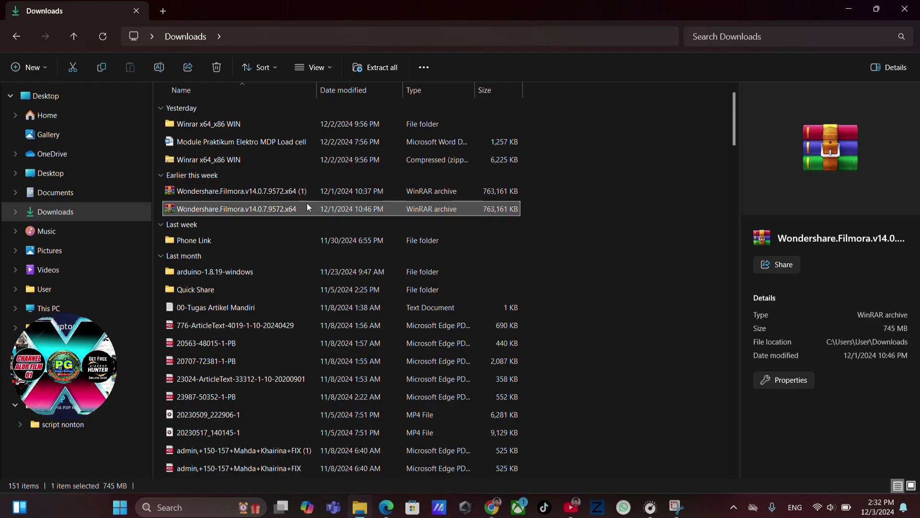
{"action": "right_click", "coordinate": [310, 207]}
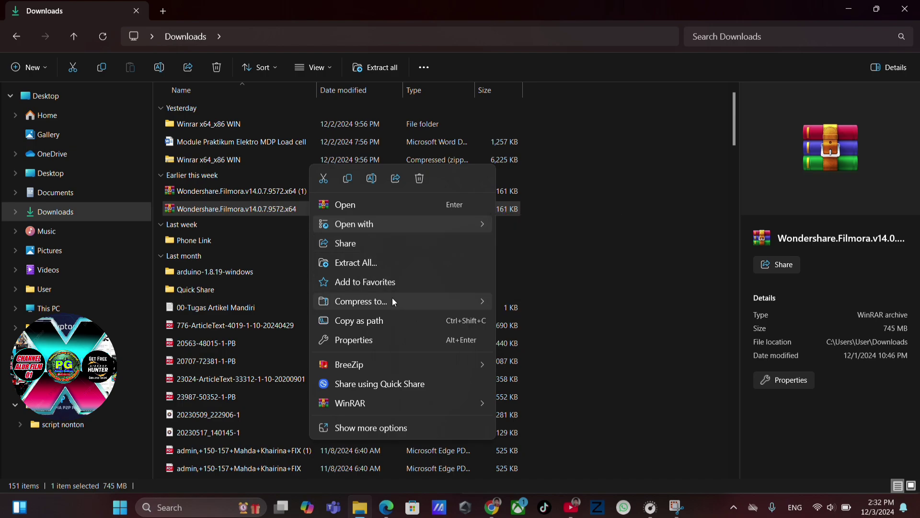
{"action": "mouse_move", "coordinate": [409, 233]}
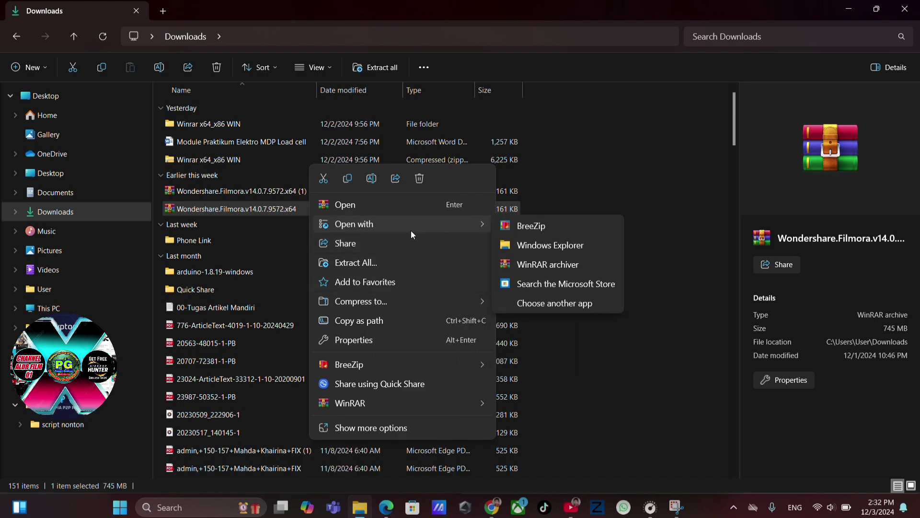
{"action": "key", "text": "Escape"}
{"action": "key", "text": "Return"}
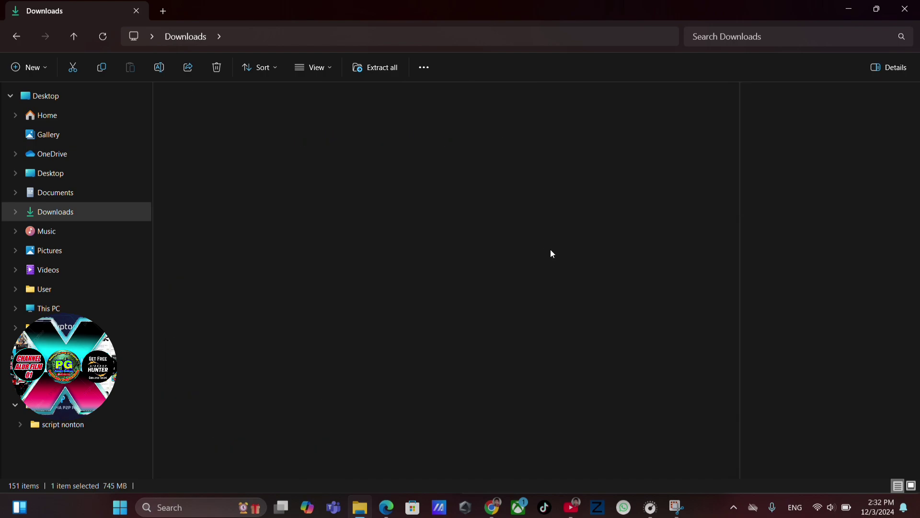
{"action": "left_click", "coordinate": [331, 108]}
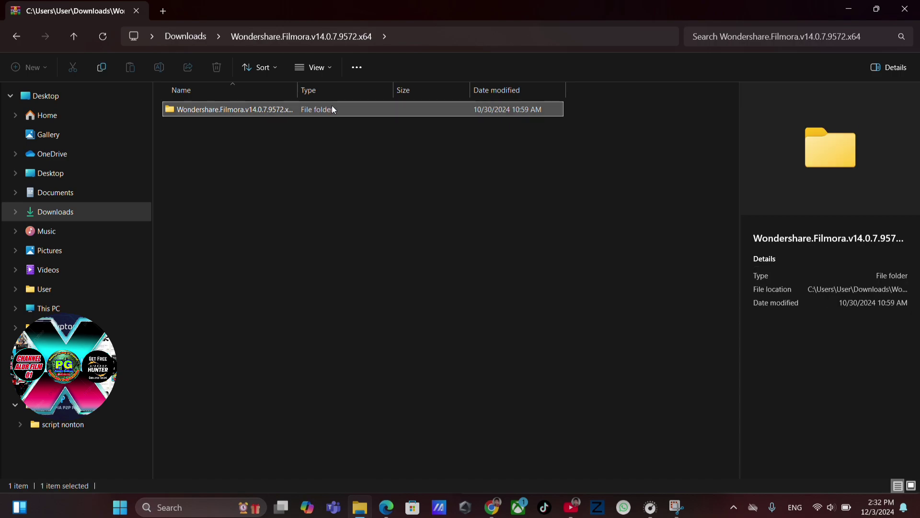
{"action": "double_click", "coordinate": [332, 109]}
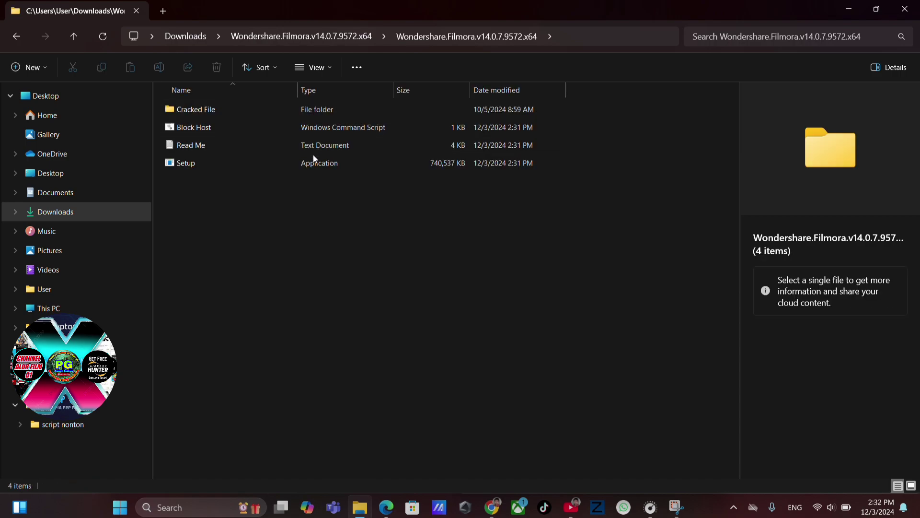
Step: Try to extract all the archive's files after launching Block Host, using the default destination, and return to Downloads
{"action": "double_click", "coordinate": [317, 127]}
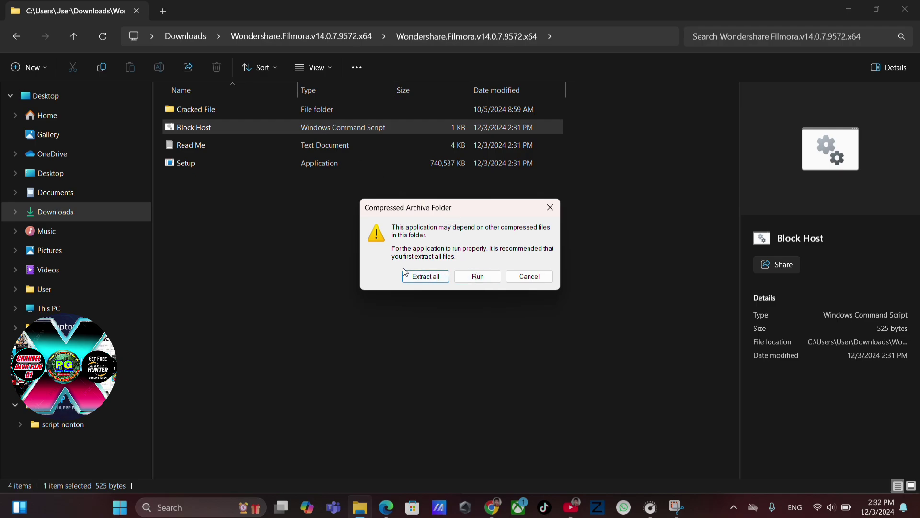
{"action": "left_click", "coordinate": [427, 276]}
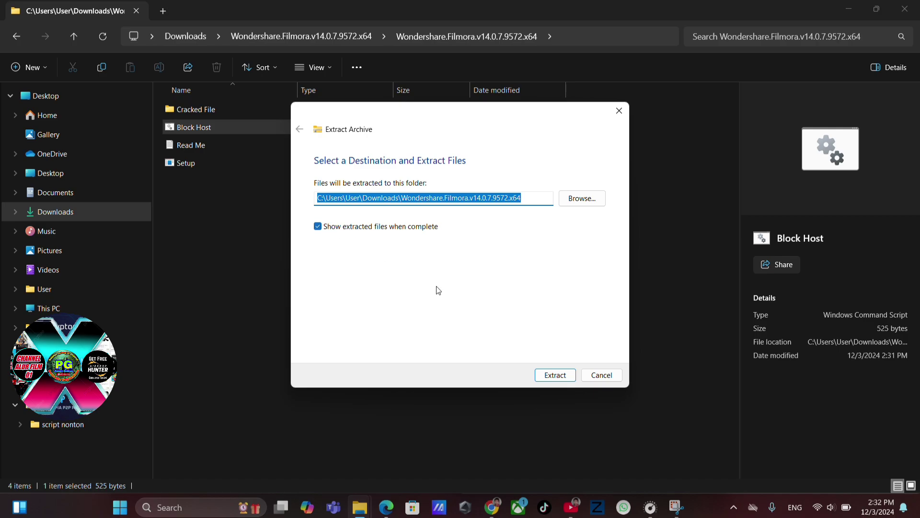
{"action": "left_click", "coordinate": [550, 377]}
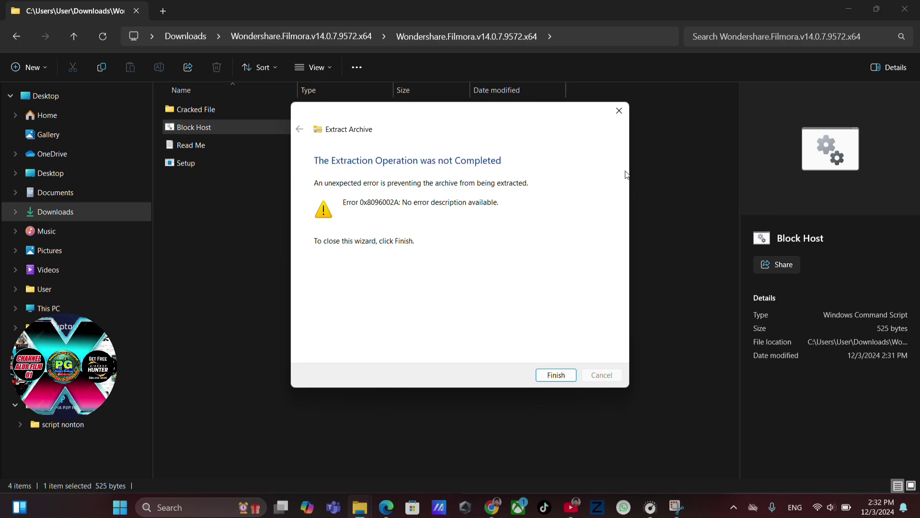
{"action": "left_click", "coordinate": [620, 110]}
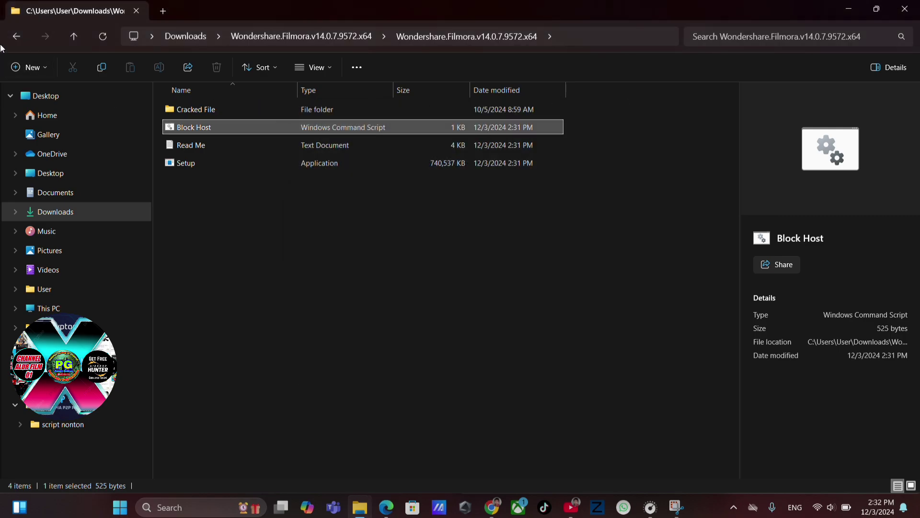
{"action": "left_click", "coordinate": [16, 37]}
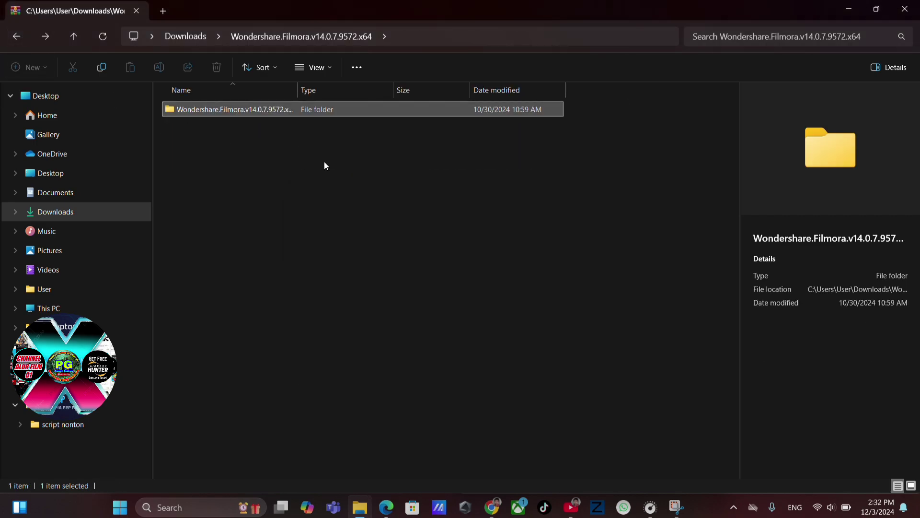
{"action": "left_click", "coordinate": [18, 36]}
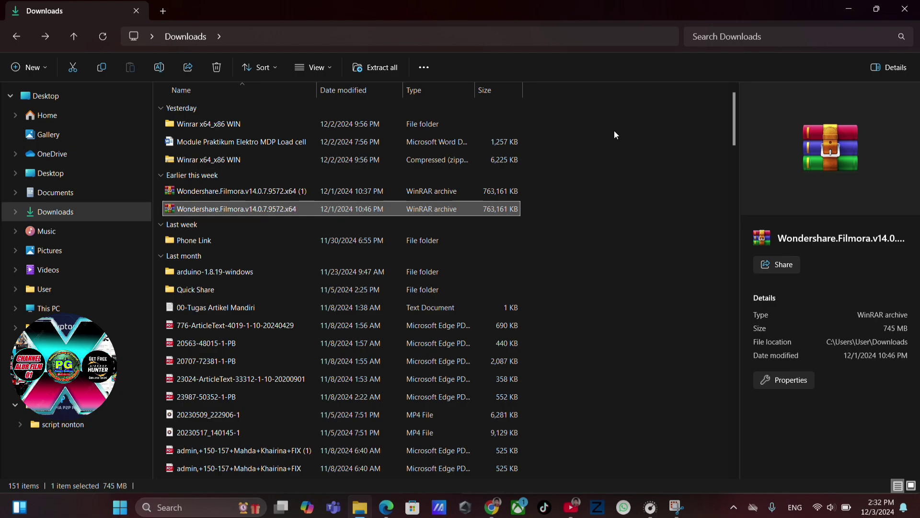
Step: Minimize the open File Explorer, browser and audio console windows to reach the WinRAR shortcut on the desktop
{"action": "left_click", "coordinate": [841, 9]}
{"action": "left_click", "coordinate": [847, 10]}
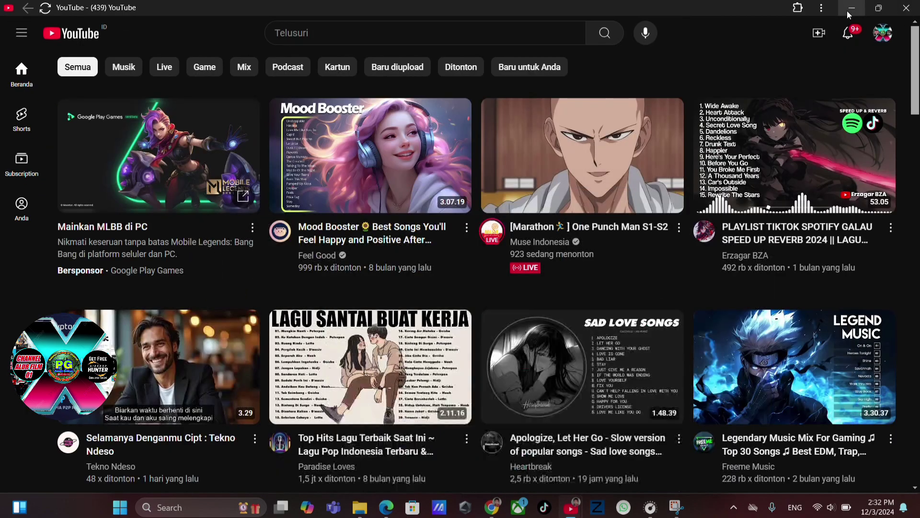
{"action": "left_click", "coordinate": [847, 11]}
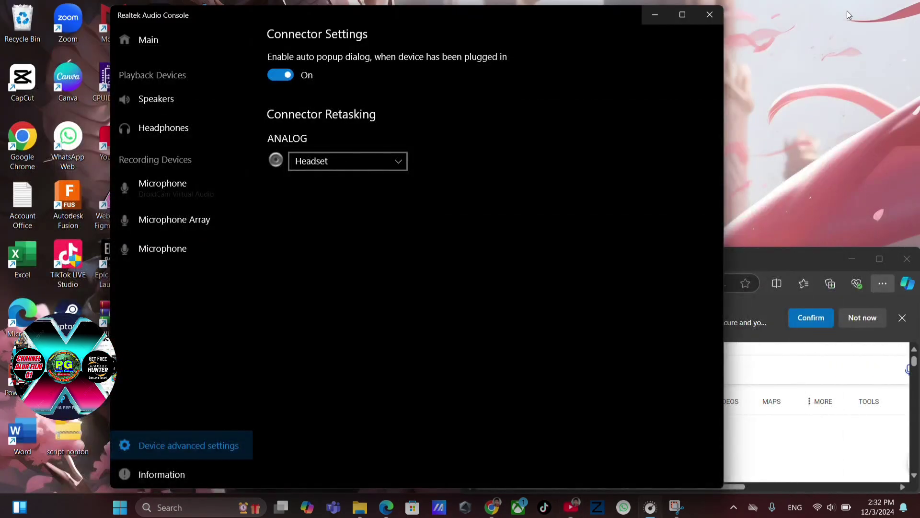
{"action": "left_click", "coordinate": [651, 21]}
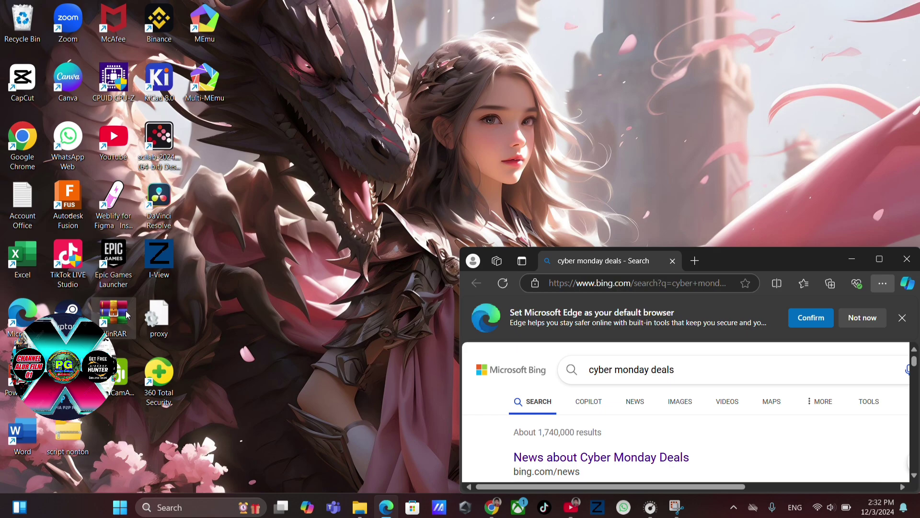
{"action": "double_click", "coordinate": [113, 320]}
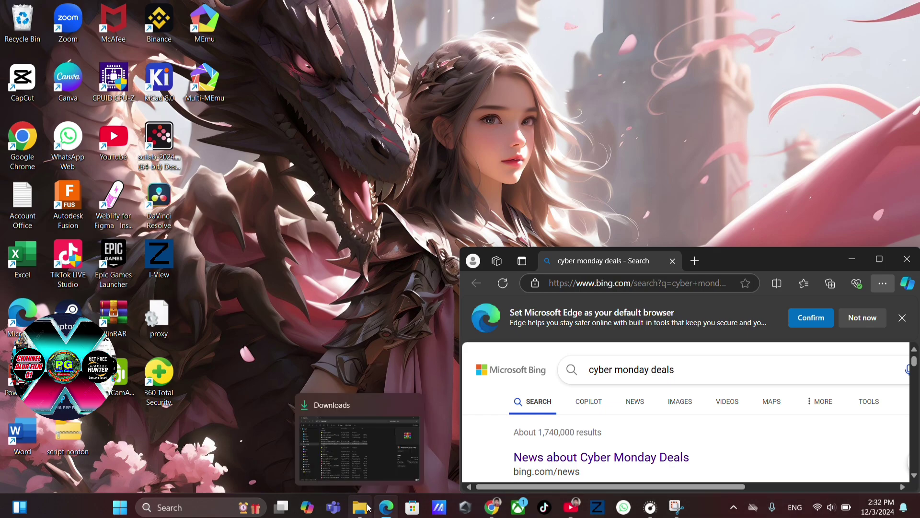
Step: Return to Downloads and try extracting the Wondershare.Filmora.v14.0.7.9572.x64 archive with the built-in extraction wizard, using its default destination
{"action": "left_click", "coordinate": [368, 508]}
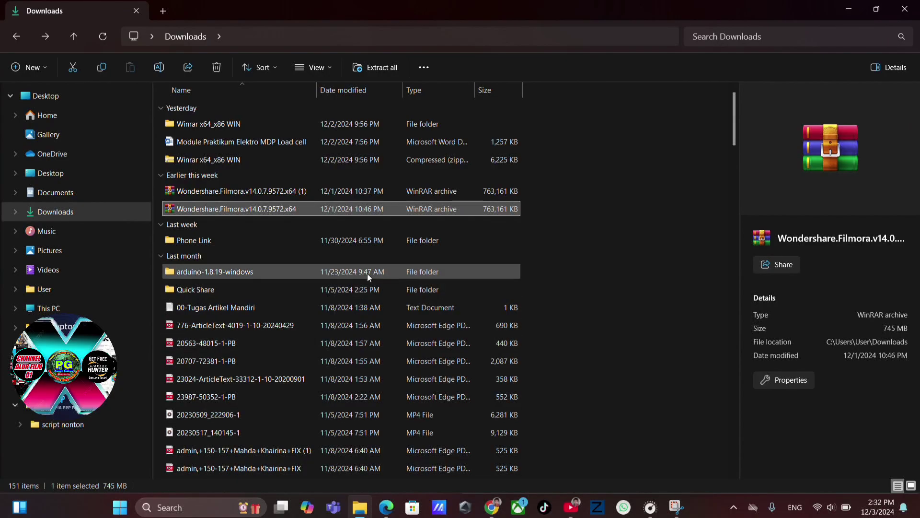
{"action": "right_click", "coordinate": [305, 211]}
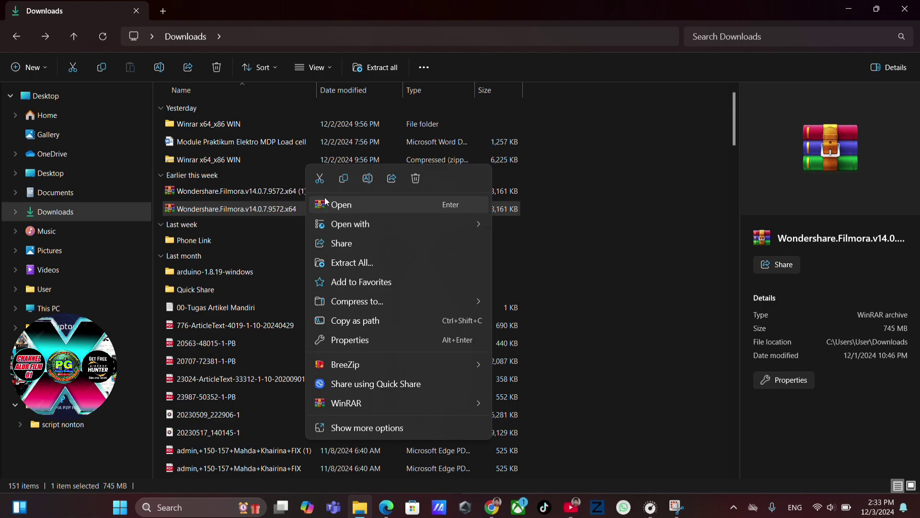
{"action": "left_click", "coordinate": [373, 66]}
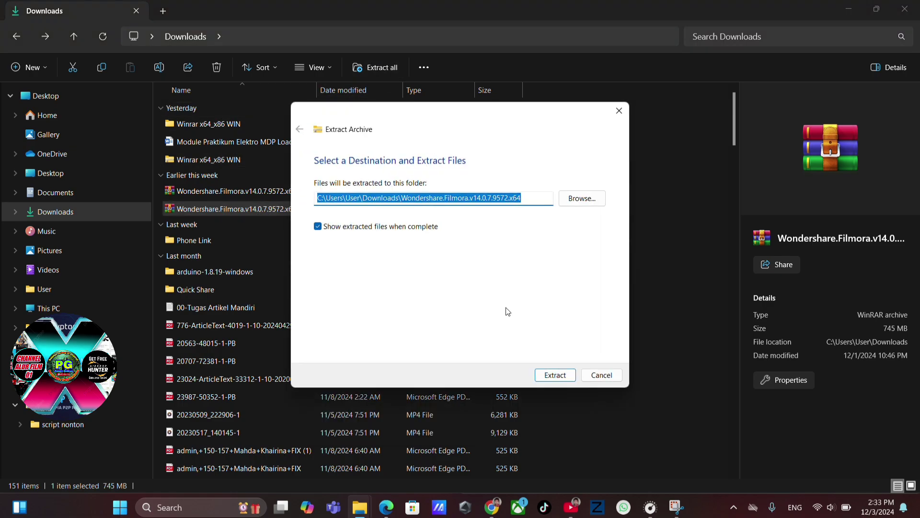
{"action": "left_click", "coordinate": [555, 374]}
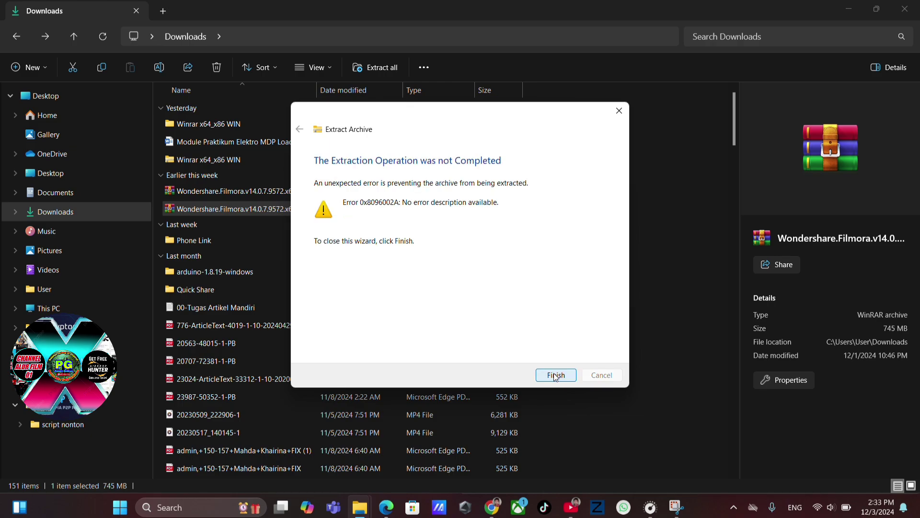
{"action": "left_click", "coordinate": [555, 375]}
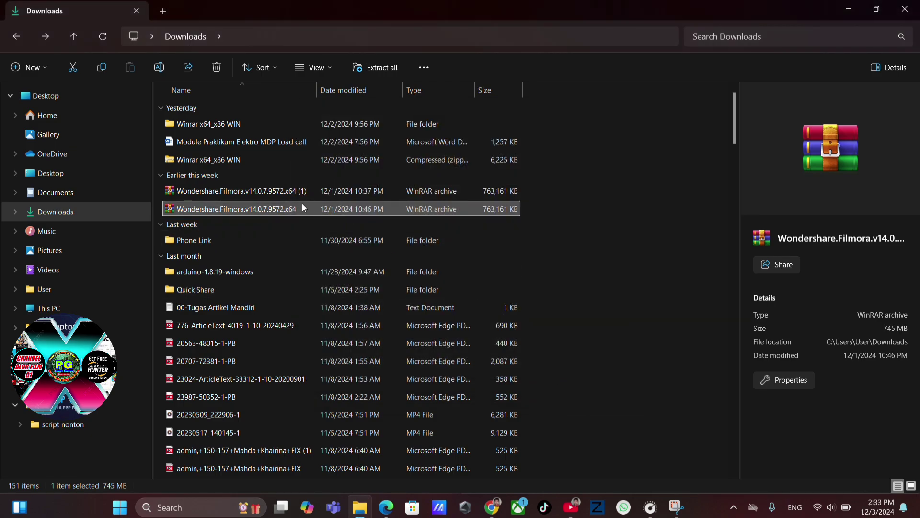
Step: Open the Wondershare.Filmora.v14.0.7.9572.x64 archive in WinRAR and bring up the extraction options for the folder inside it
{"action": "right_click", "coordinate": [303, 207]}
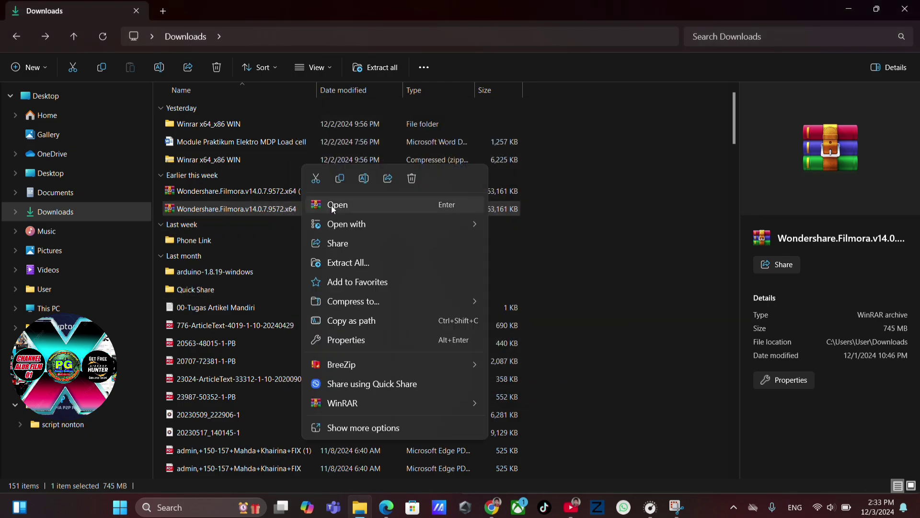
{"action": "left_click", "coordinate": [332, 205]}
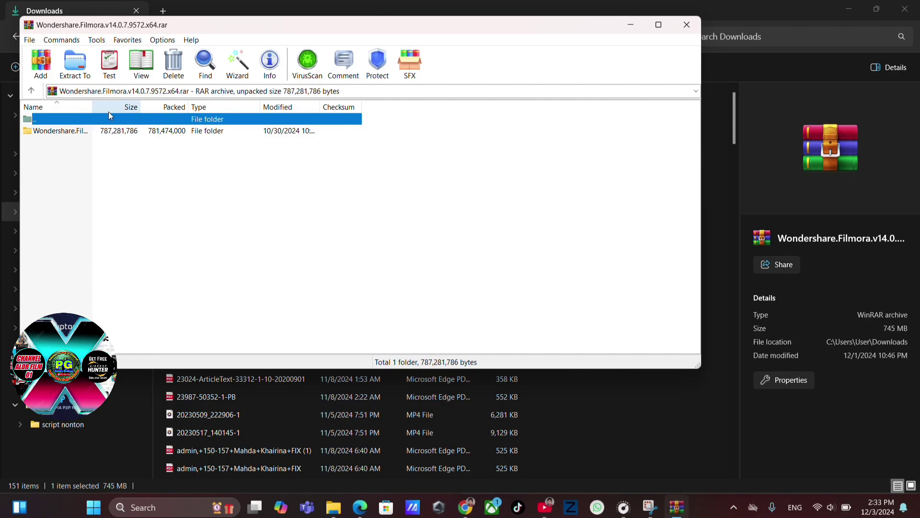
{"action": "left_click", "coordinate": [108, 131]}
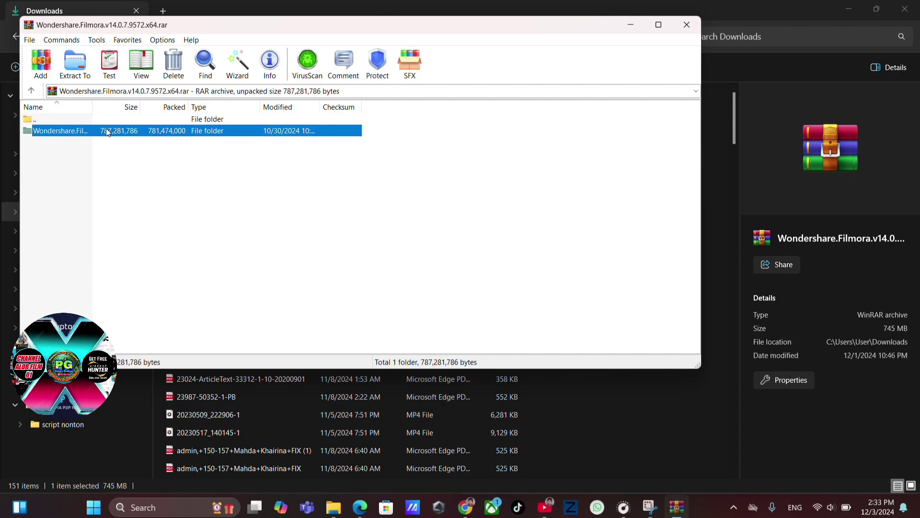
{"action": "right_click", "coordinate": [107, 133]}
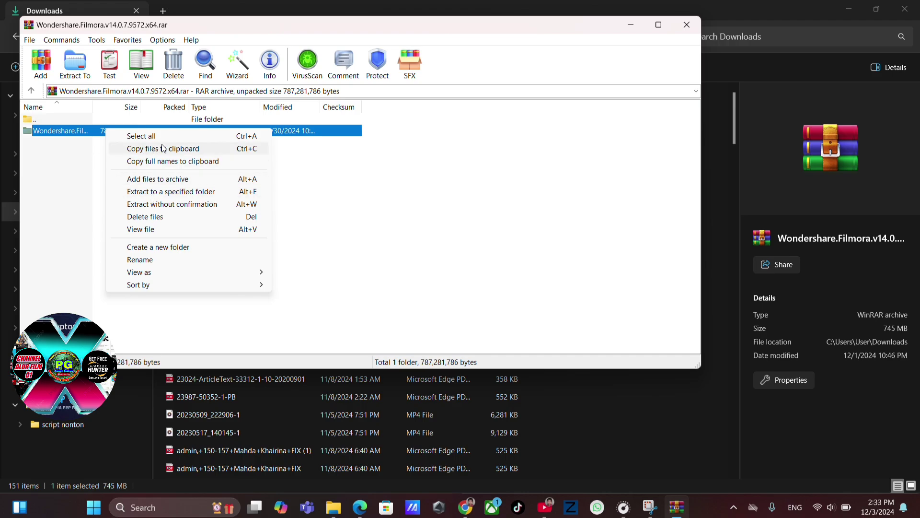
{"action": "left_click", "coordinate": [172, 193]}
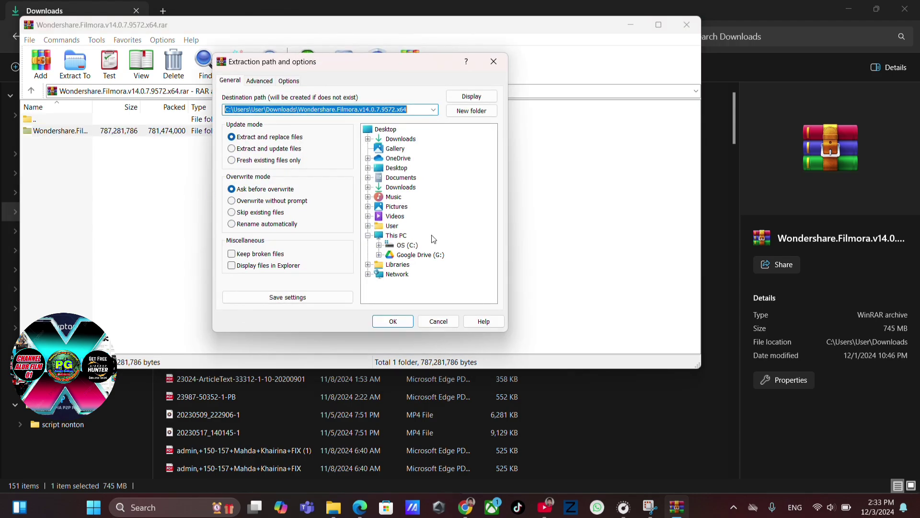
{"action": "left_click", "coordinate": [498, 65]}
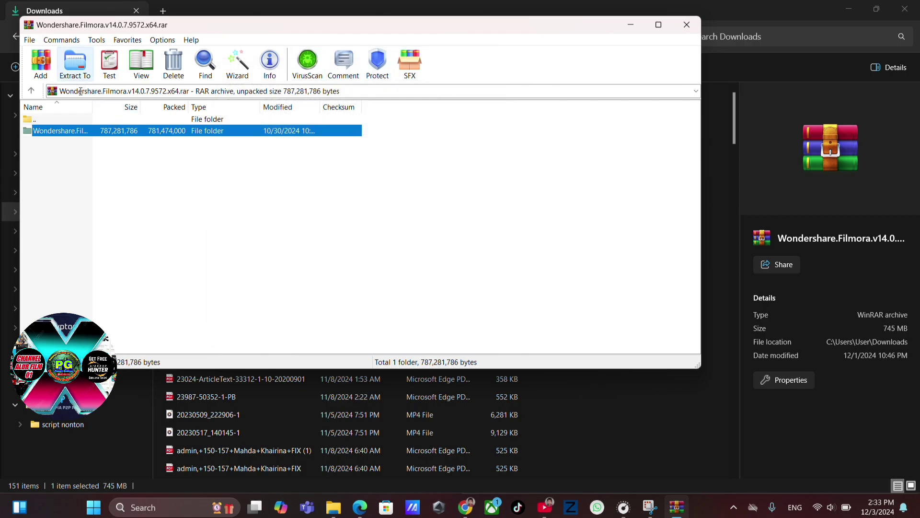
{"action": "right_click", "coordinate": [110, 124]}
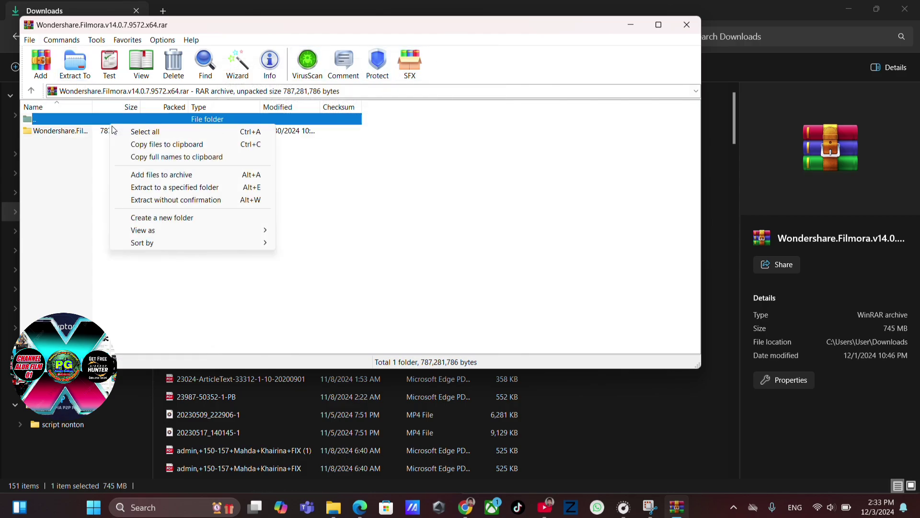
{"action": "left_click", "coordinate": [83, 125]}
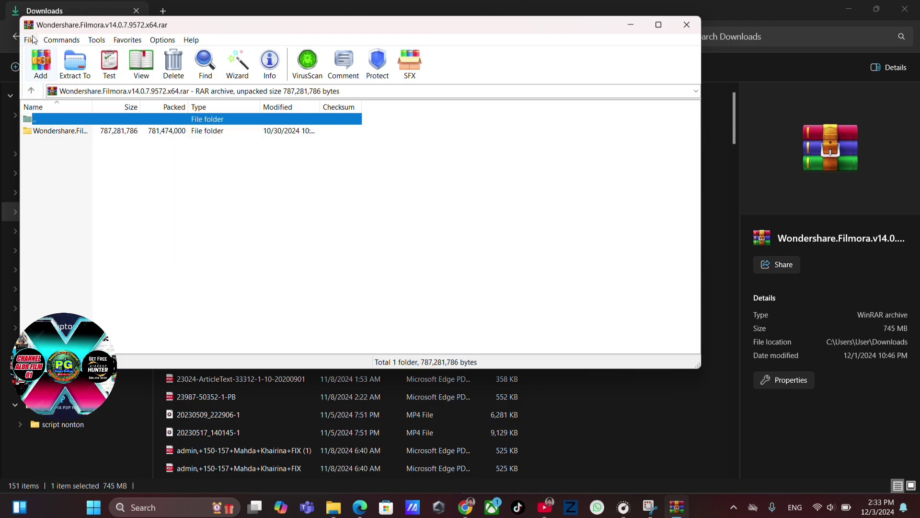
Step: Go up to WinRAR's Downloads listing and try extracting the selected Wondershare.Filmora archive without confirmation, dismissing the password request and minimizing WinRAR
{"action": "left_click", "coordinate": [31, 90]}
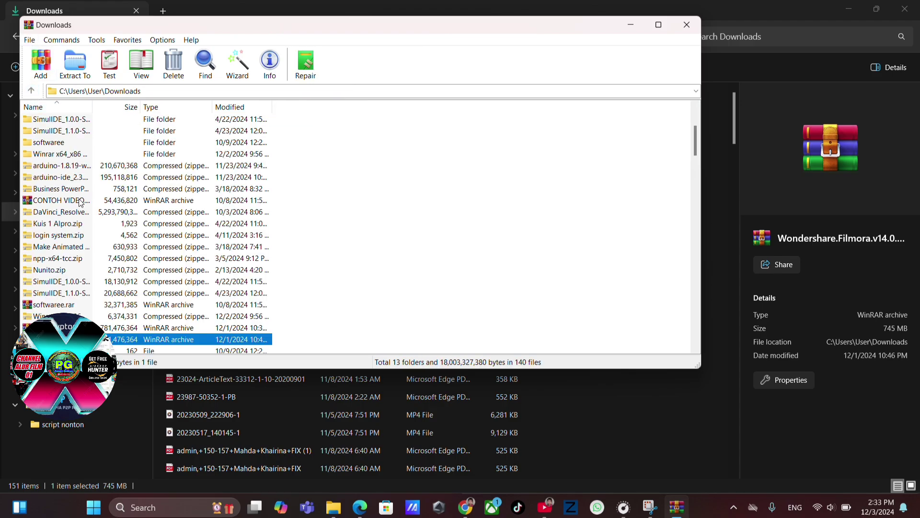
{"action": "scroll", "coordinate": [81, 202], "scroll_direction": "down", "scroll_amount": 3}
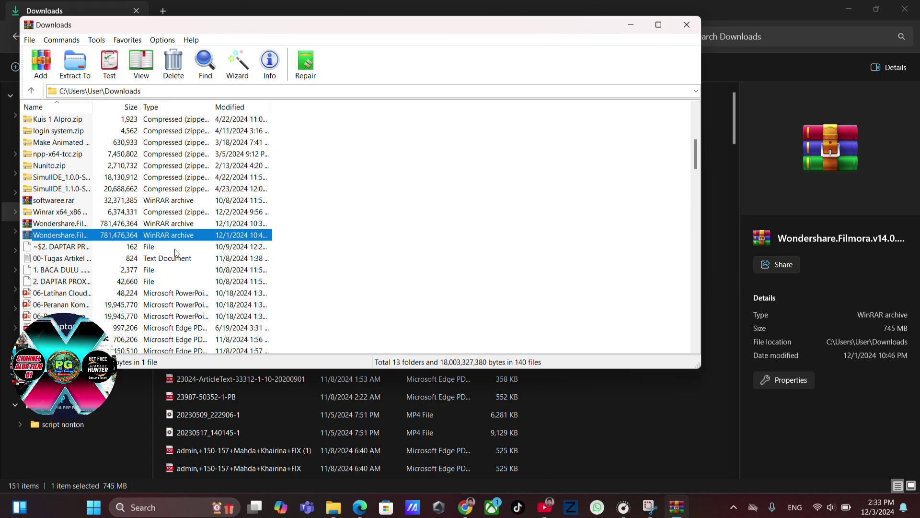
{"action": "right_click", "coordinate": [194, 238]}
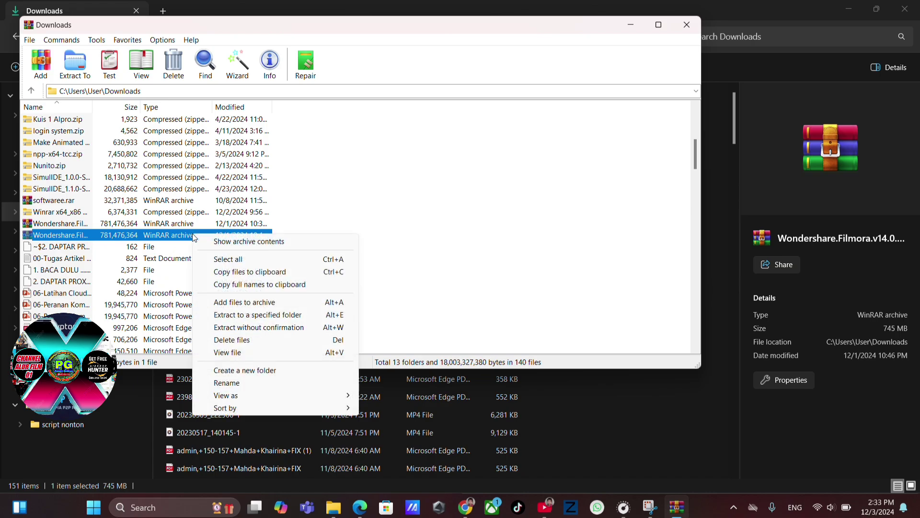
{"action": "left_click", "coordinate": [278, 328]}
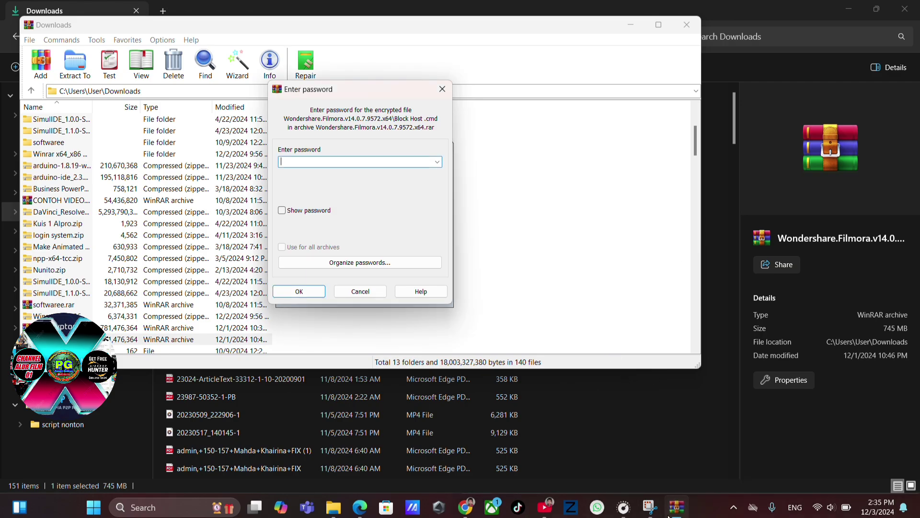
{"action": "left_click", "coordinate": [650, 512]}
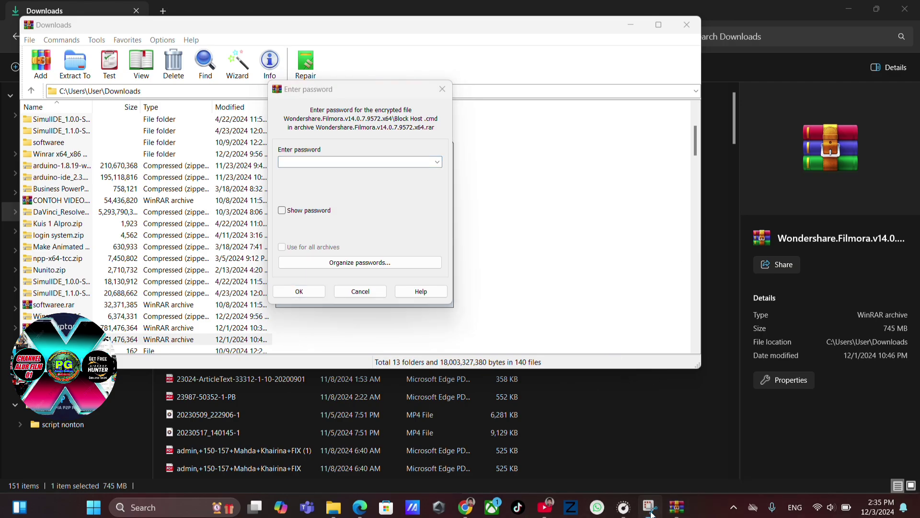
{"action": "left_click", "coordinate": [442, 89]}
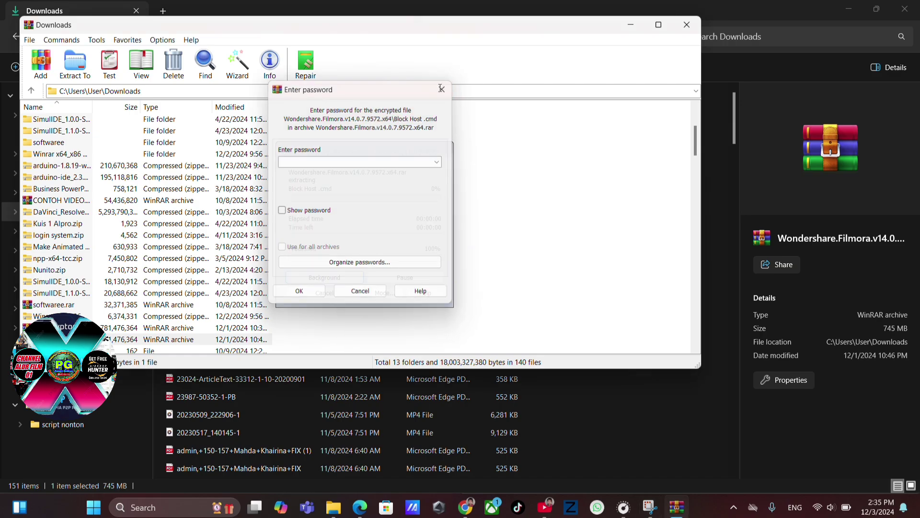
{"action": "left_click", "coordinate": [630, 24]}
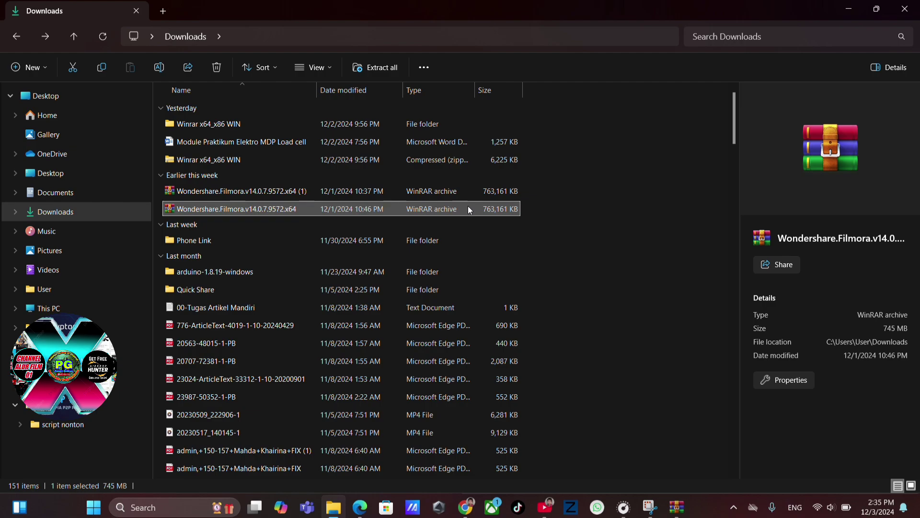
Step: Start extracting the Wondershare.Filmora.v14.0.7.9572.x64 archive directly into Downloads with WinRAR and try an archive password
{"action": "right_click", "coordinate": [469, 209]}
{"action": "mouse_move", "coordinate": [568, 404]}
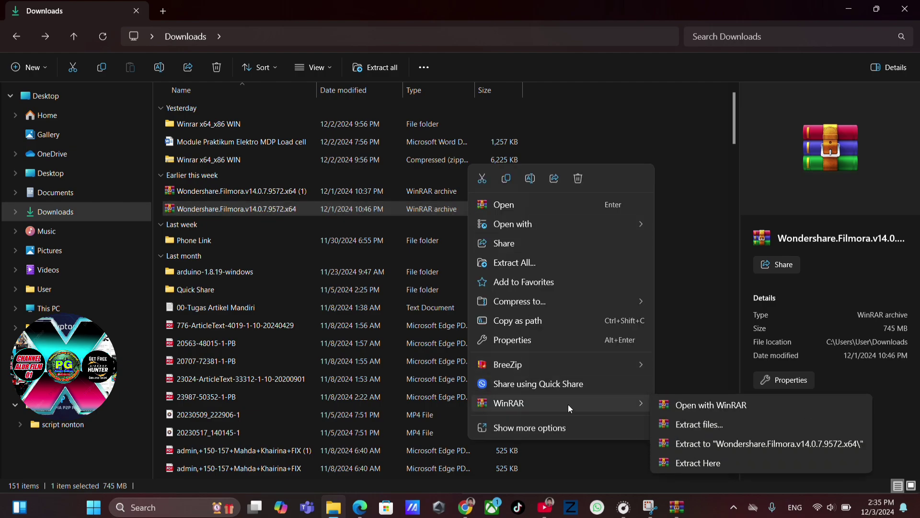
{"action": "left_click", "coordinate": [692, 462]}
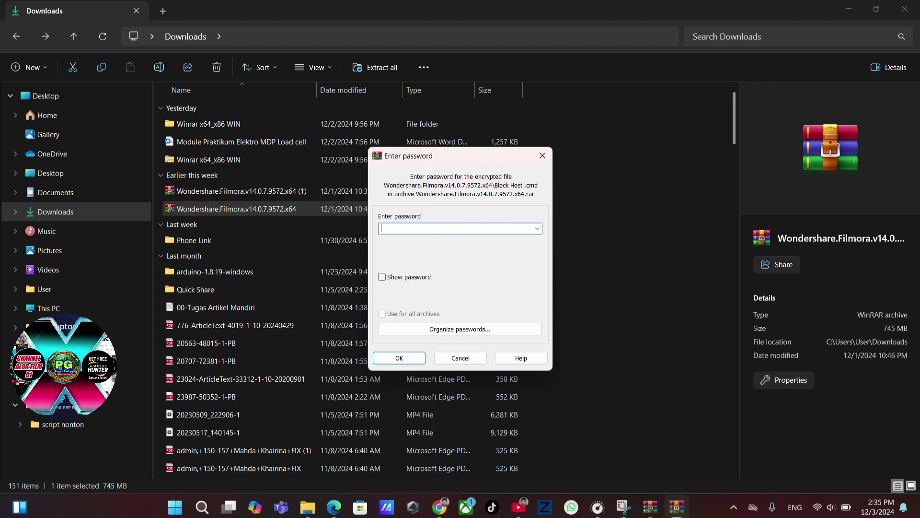
{"action": "type", "text": "a"}
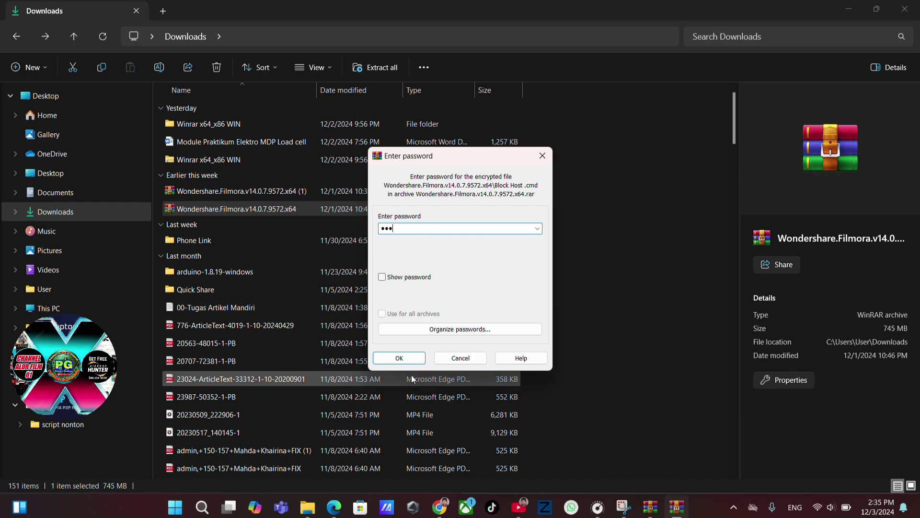
{"action": "left_click", "coordinate": [399, 358]}
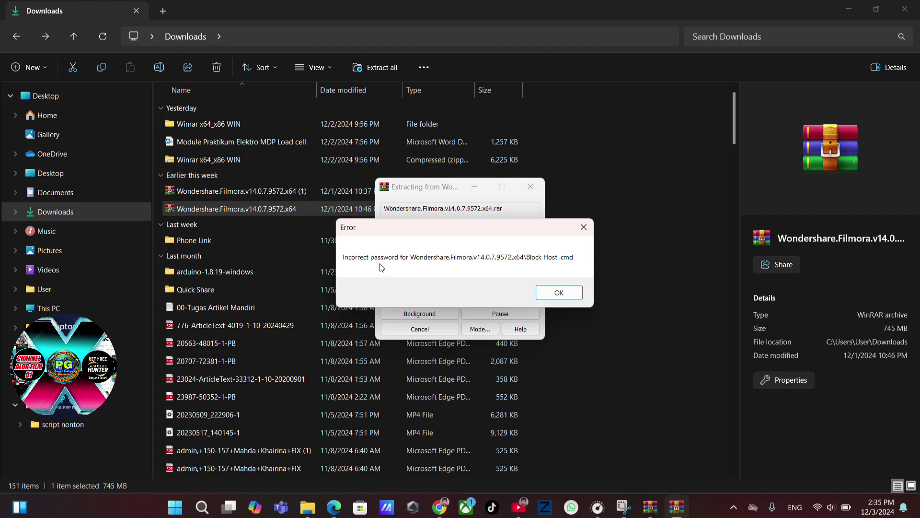
{"action": "left_click", "coordinate": [558, 294]}
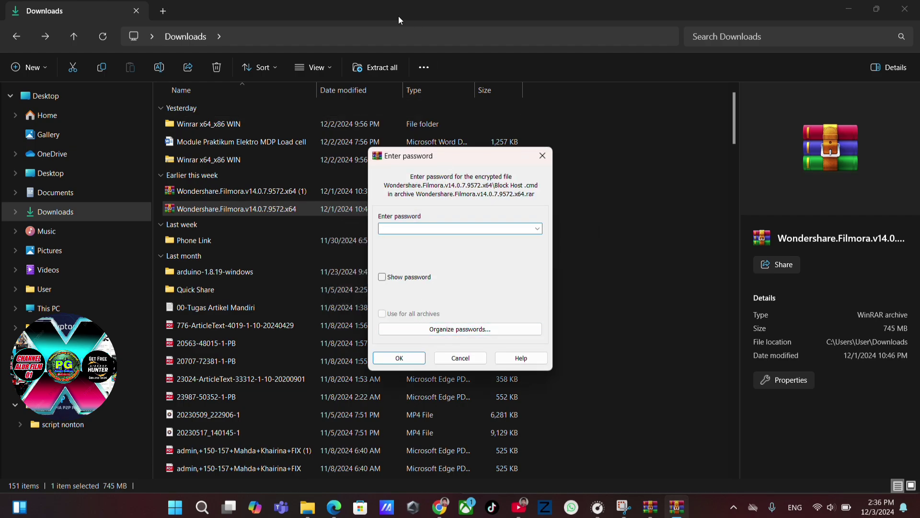
Step: Paste the archive password for the encrypted files, retrying once, to complete the extraction
{"action": "key", "text": "ctrl+v"}
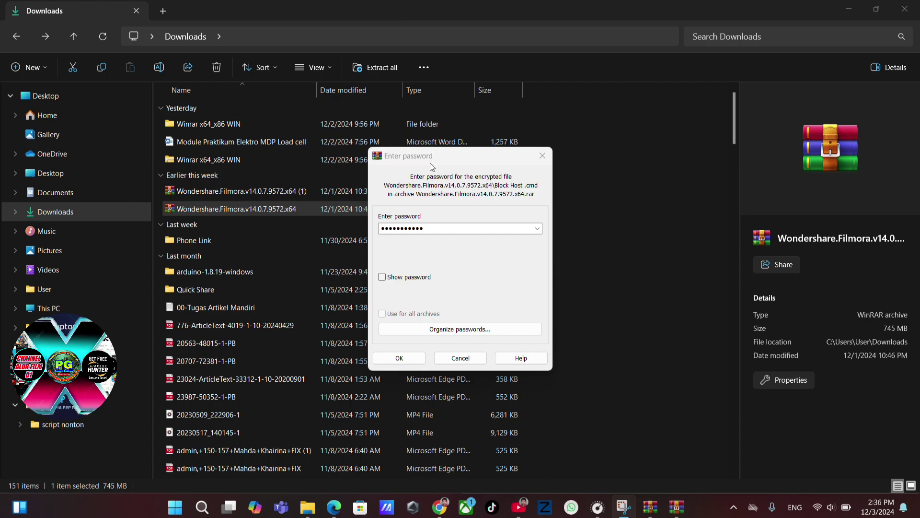
{"action": "left_click", "coordinate": [396, 360]}
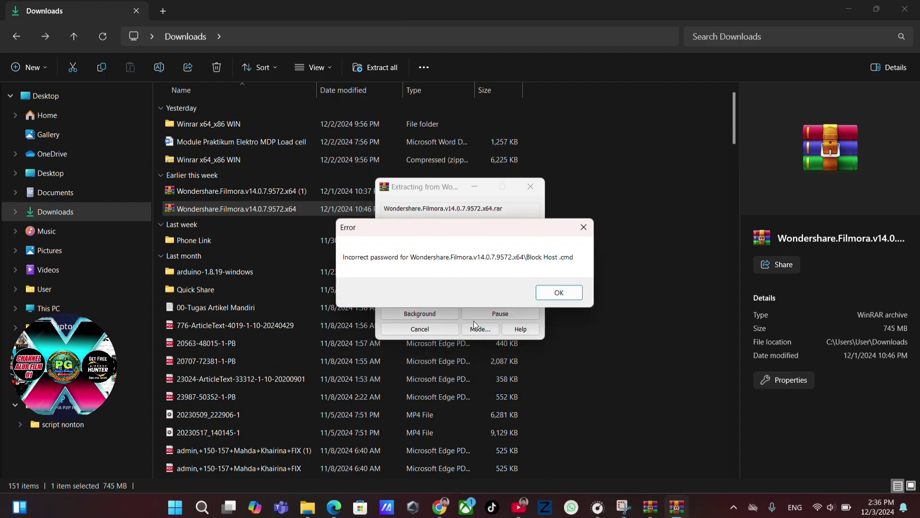
{"action": "left_click", "coordinate": [577, 290]}
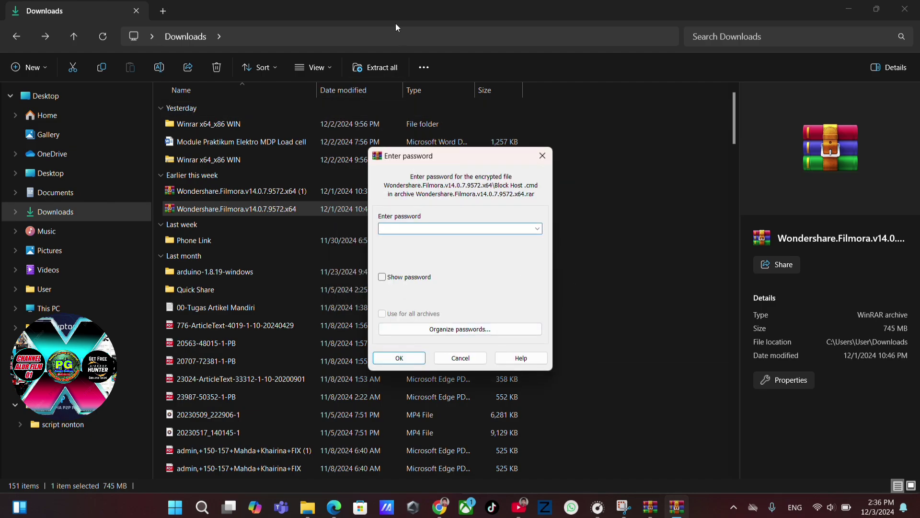
{"action": "key", "text": "ctrl+v"}
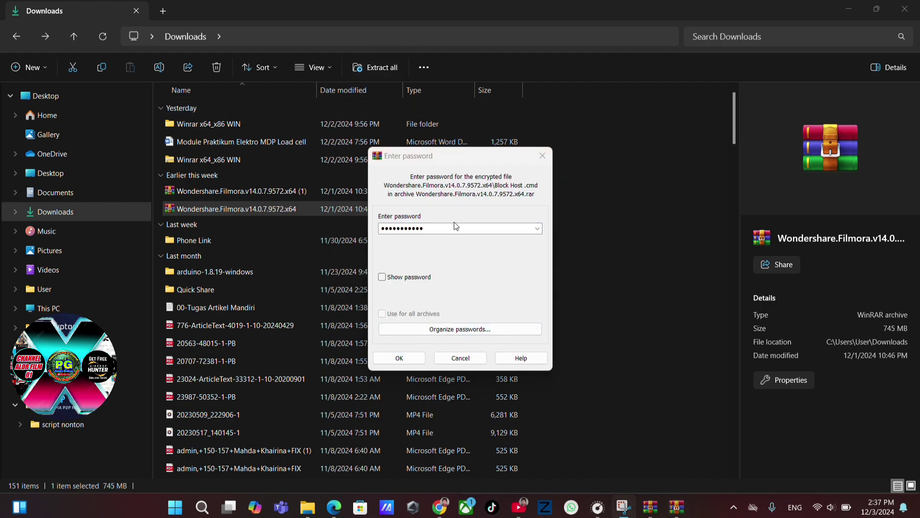
{"action": "left_click", "coordinate": [402, 358]}
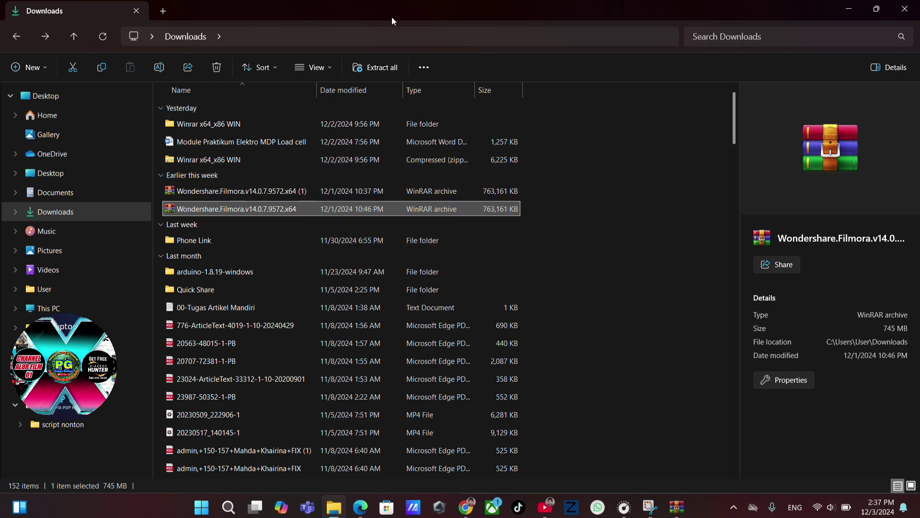
Step: Find the extracted Wondershare.Filmora.v14.0.7.9572.x64 folder in Downloads and open it
{"action": "scroll", "coordinate": [317, 274], "scroll_direction": "down", "scroll_amount": 6}
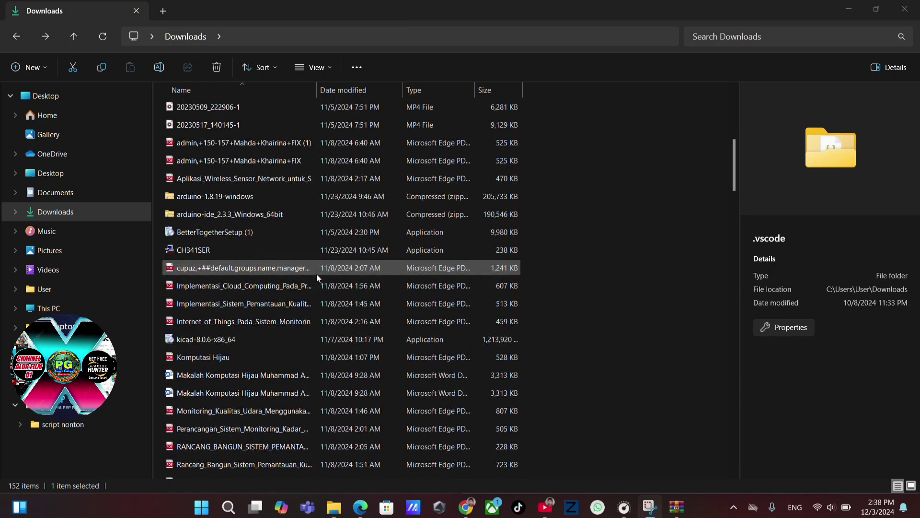
{"action": "scroll", "coordinate": [317, 275], "scroll_direction": "down", "scroll_amount": 15}
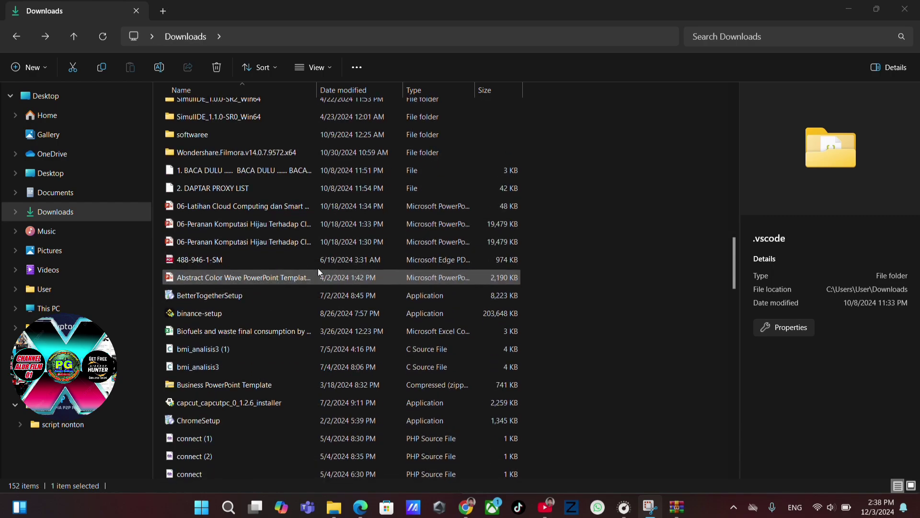
{"action": "left_click", "coordinate": [304, 158]}
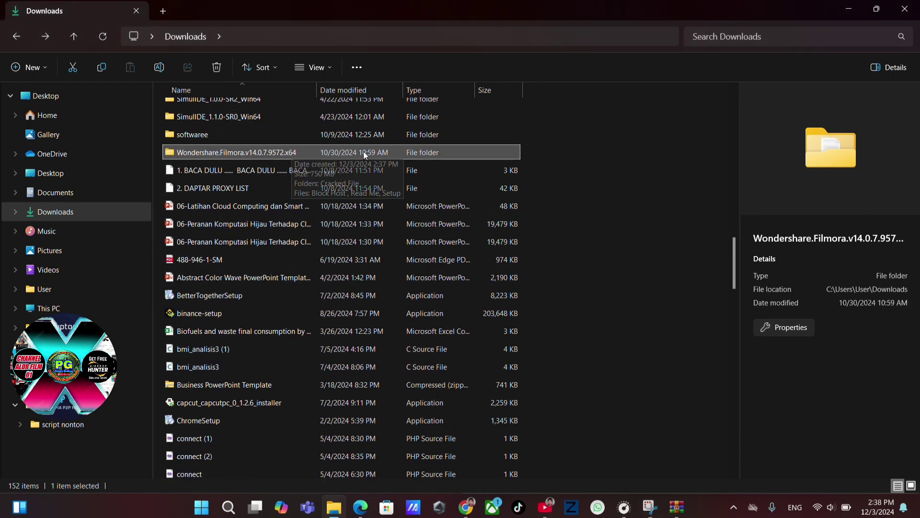
{"action": "double_click", "coordinate": [309, 145]}
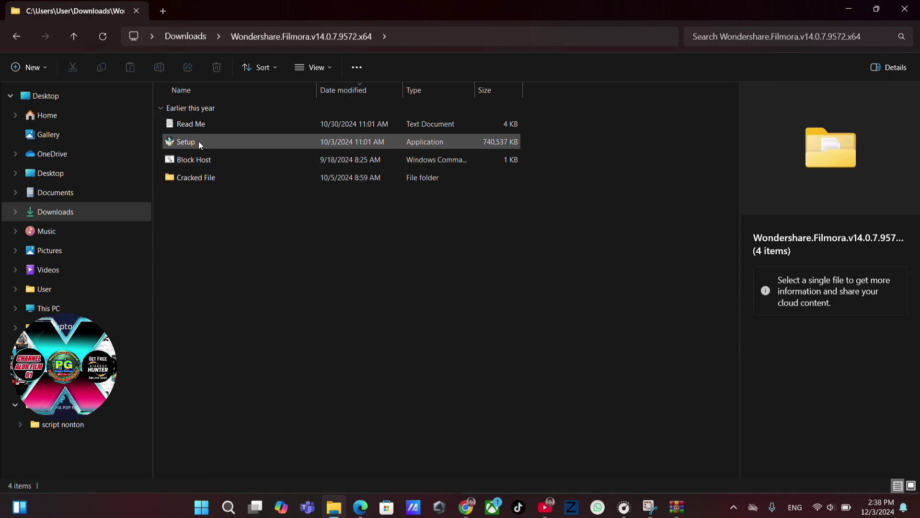
Step: Launch Setup from the extracted folder and choose Indonesian as the installation language
{"action": "left_click", "coordinate": [295, 159]}
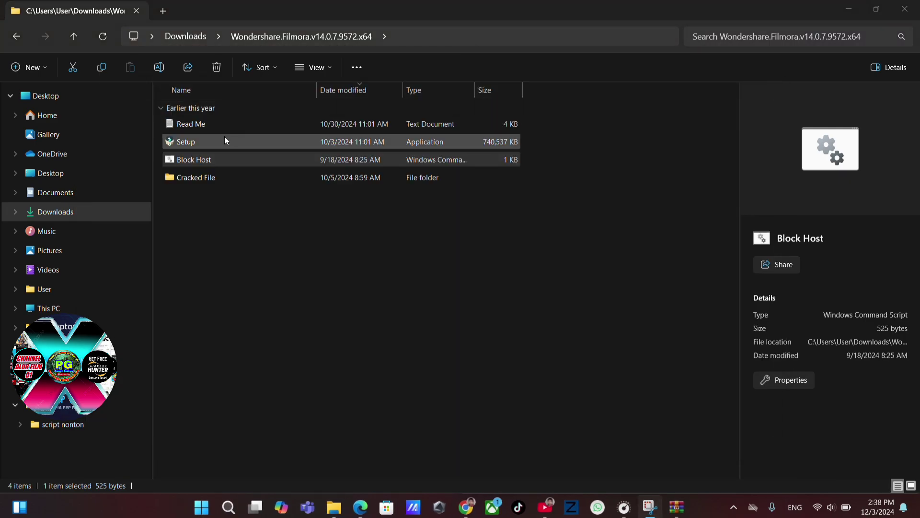
{"action": "double_click", "coordinate": [236, 140]}
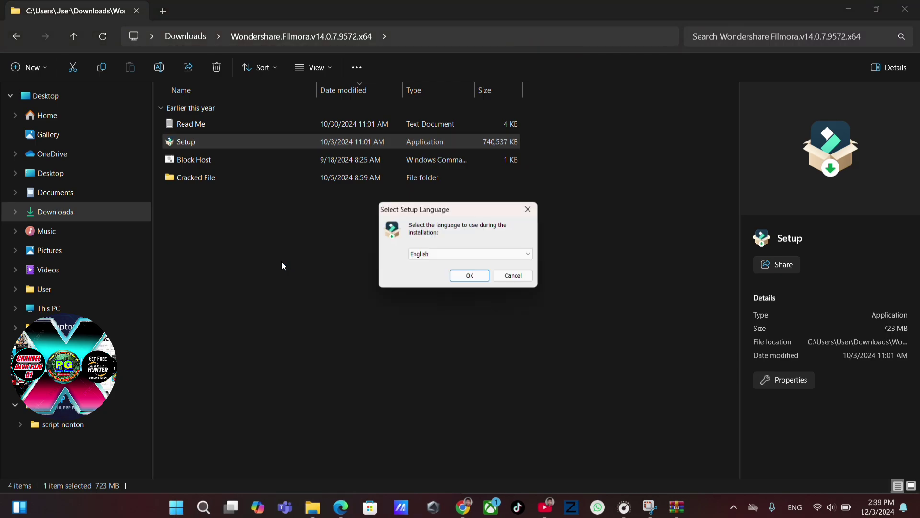
{"action": "left_click", "coordinate": [476, 258]}
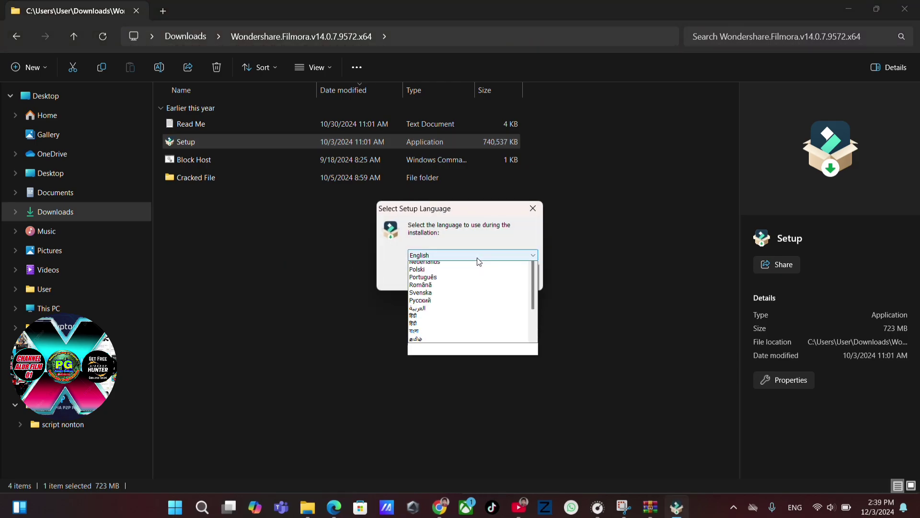
{"action": "scroll", "coordinate": [468, 322], "scroll_direction": "down", "scroll_amount": 3}
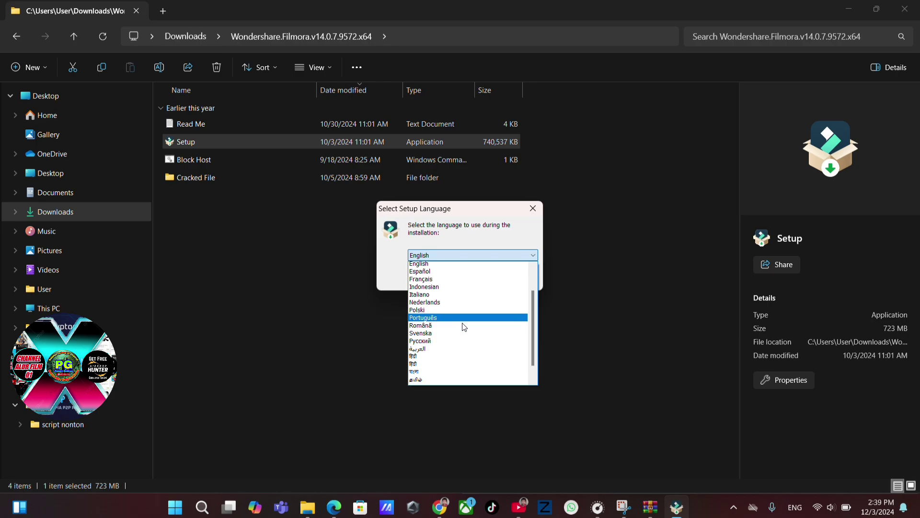
{"action": "scroll", "coordinate": [462, 323], "scroll_direction": "up", "scroll_amount": 2}
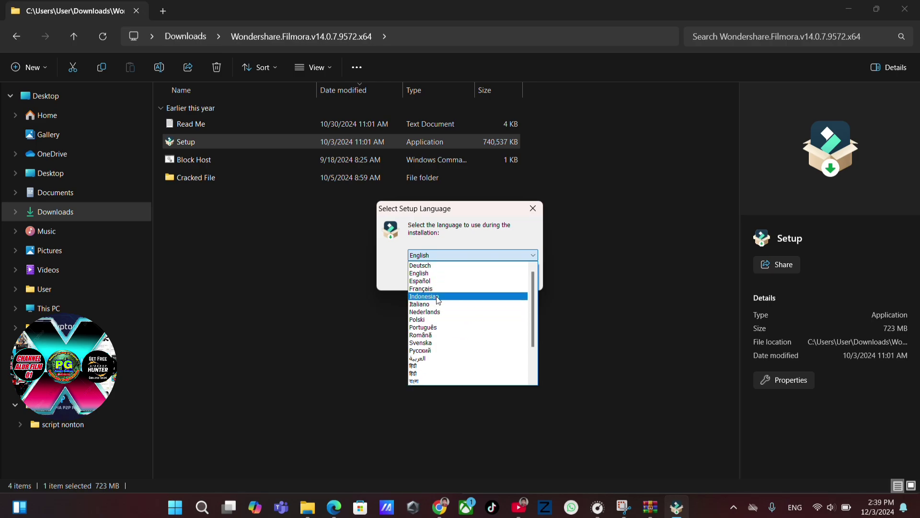
{"action": "left_click", "coordinate": [438, 297]}
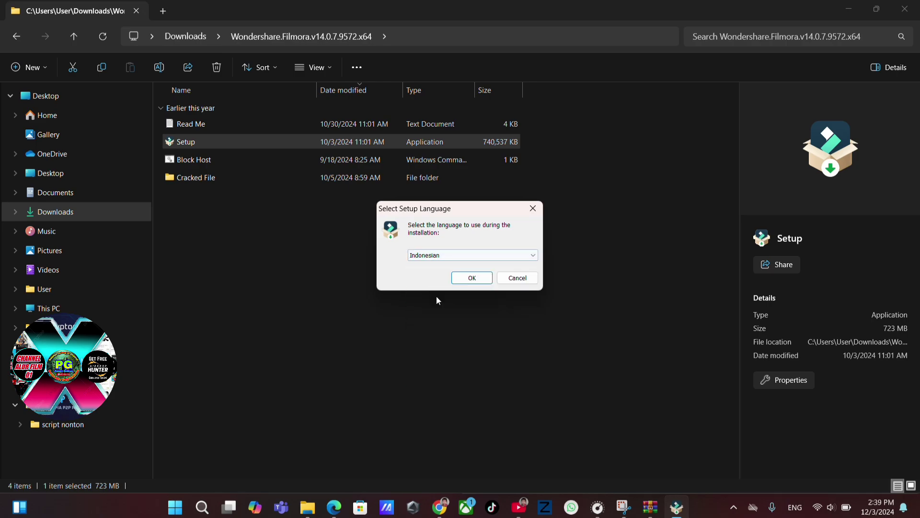
{"action": "left_click", "coordinate": [481, 279]}
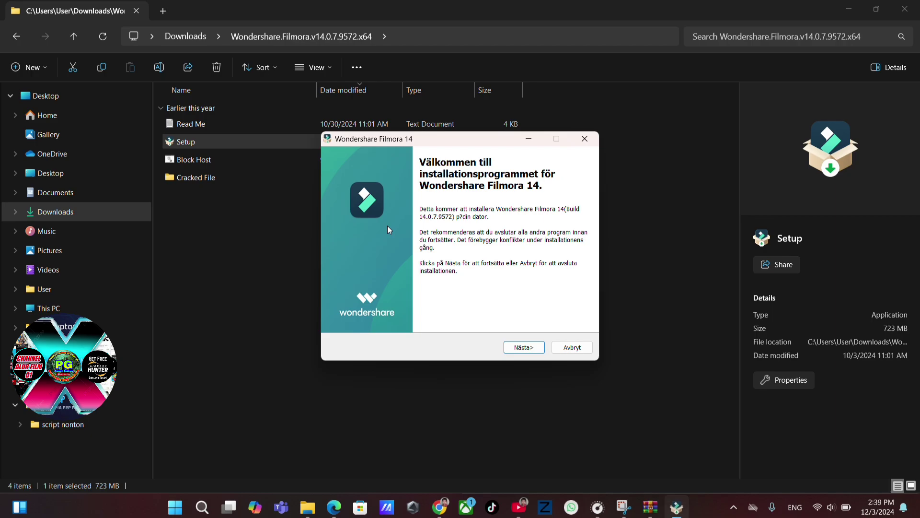
{"action": "left_click", "coordinate": [521, 347]}
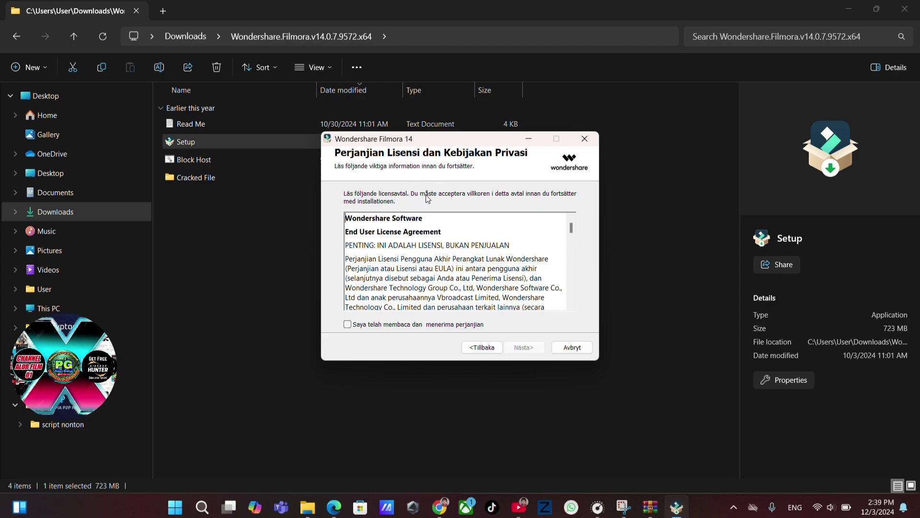
{"action": "left_click", "coordinate": [585, 140]}
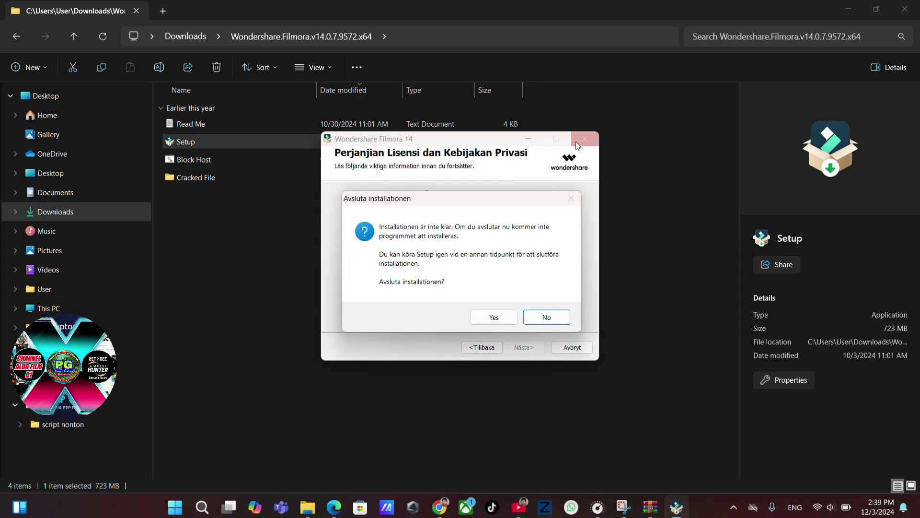
{"action": "left_click", "coordinate": [494, 316]}
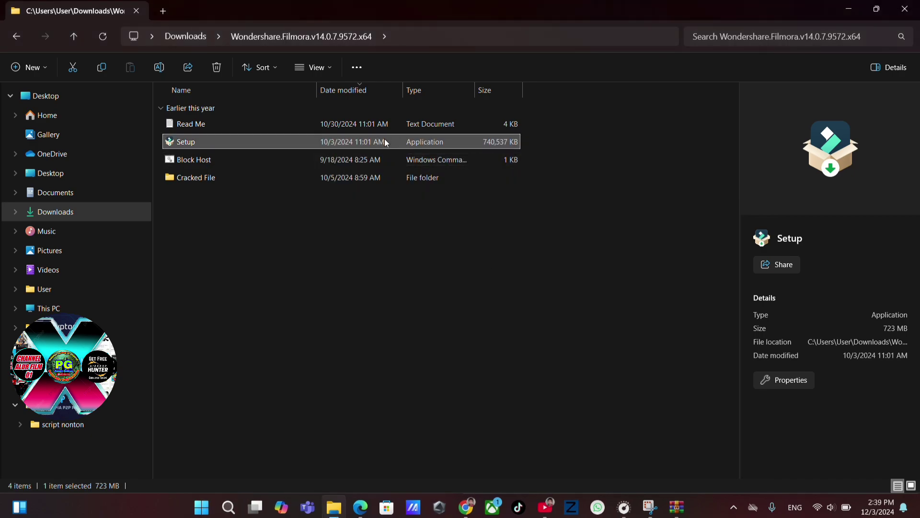
Step: Launch Setup again from the extracted Filmora folder and start the setup wizard with English as the installation language
{"action": "right_click", "coordinate": [385, 142]}
{"action": "left_click", "coordinate": [309, 133]}
{"action": "double_click", "coordinate": [308, 139]}
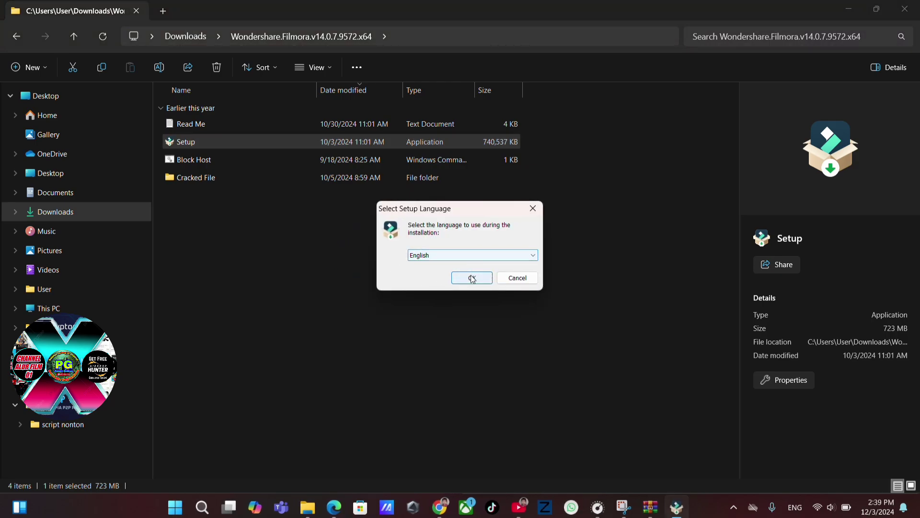
{"action": "left_click", "coordinate": [479, 254]}
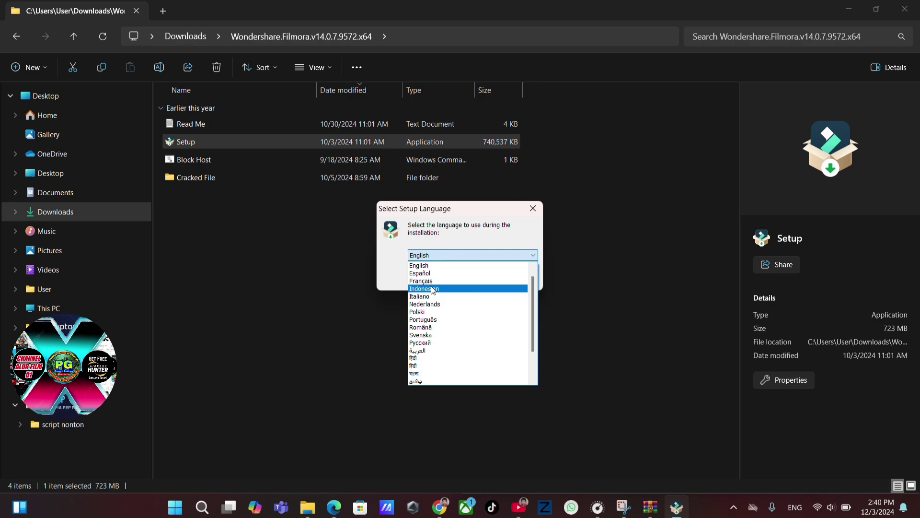
{"action": "left_click", "coordinate": [580, 249]}
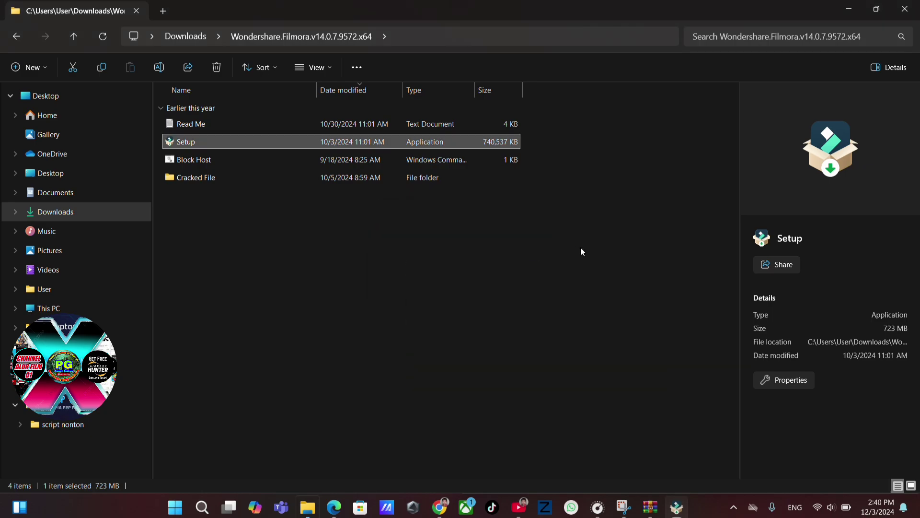
{"action": "left_click", "coordinate": [382, 142]}
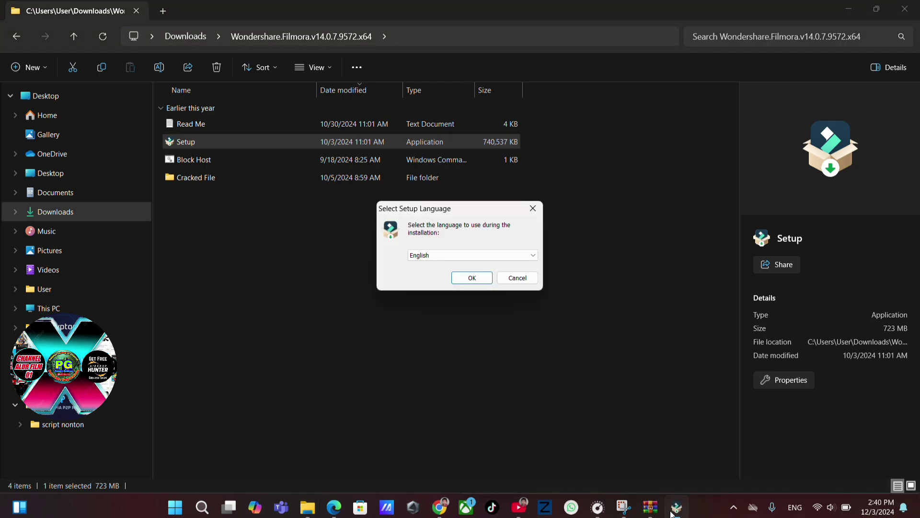
{"action": "left_click", "coordinate": [472, 275]}
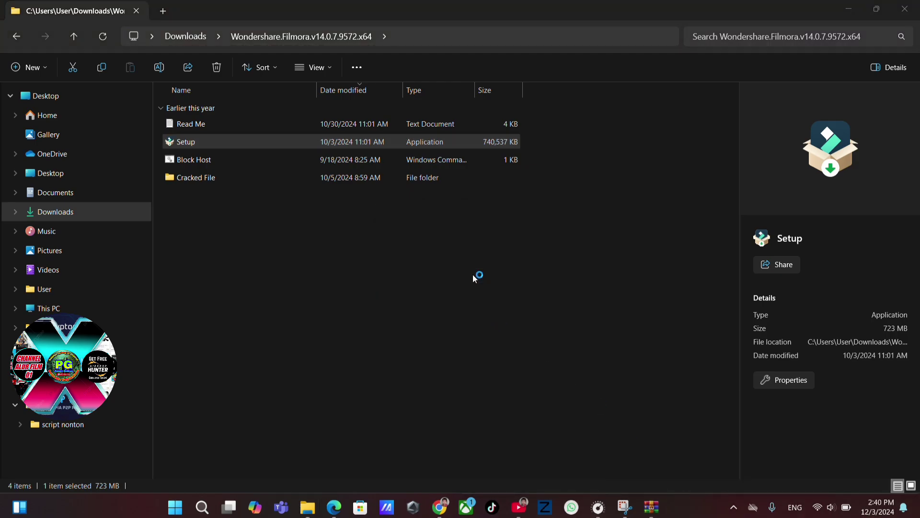
{"action": "left_click", "coordinate": [468, 273]}
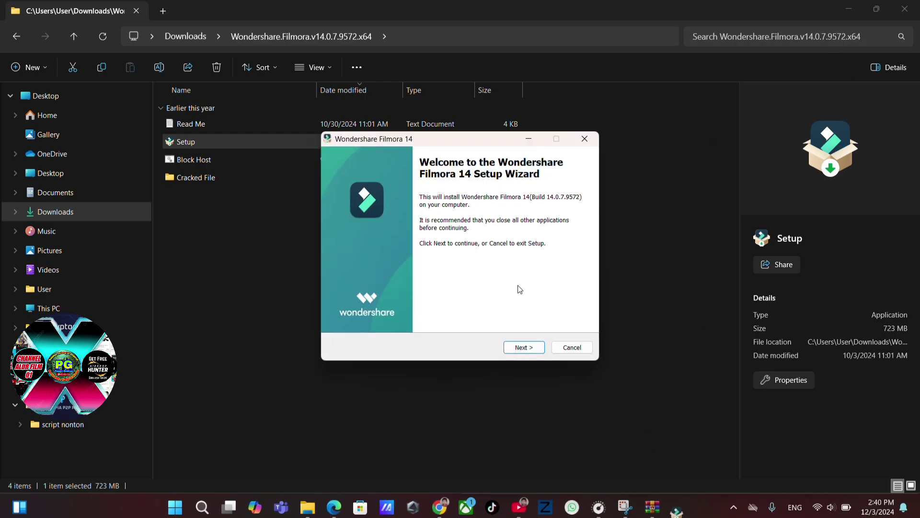
Step: Accept the license agreement and start installing Wondershare Filmora 14 into the default folder
{"action": "left_click", "coordinate": [522, 350]}
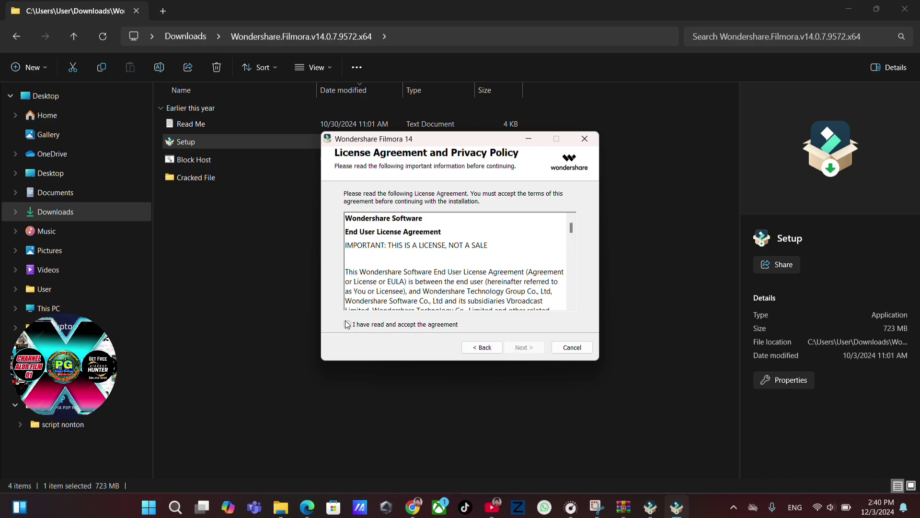
{"action": "left_click", "coordinate": [347, 324]}
{"action": "left_click", "coordinate": [511, 346]}
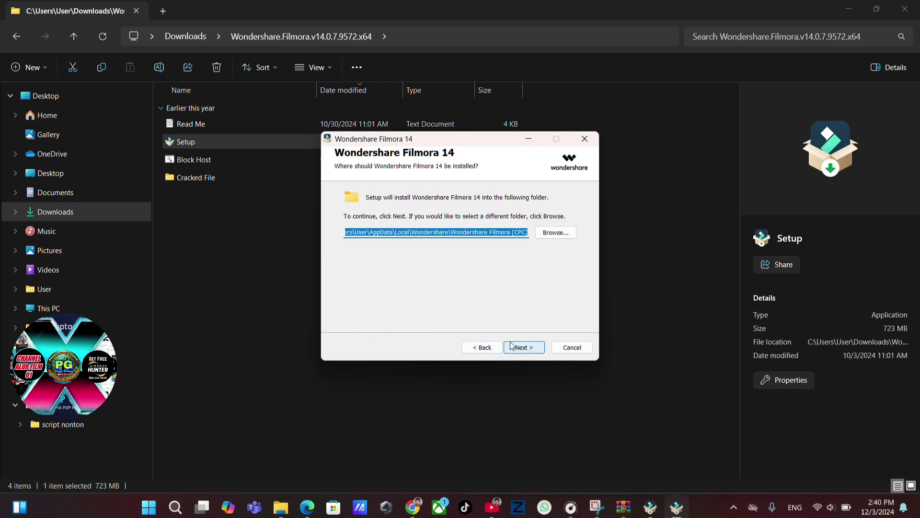
{"action": "left_click", "coordinate": [519, 346]}
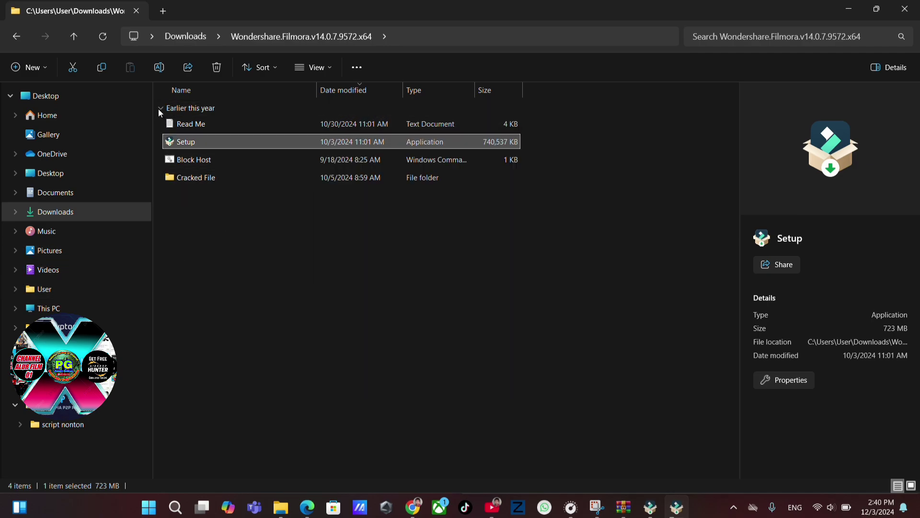
{"action": "left_click", "coordinate": [160, 109]}
{"action": "left_click", "coordinate": [160, 109]}
{"action": "left_click", "coordinate": [161, 109]}
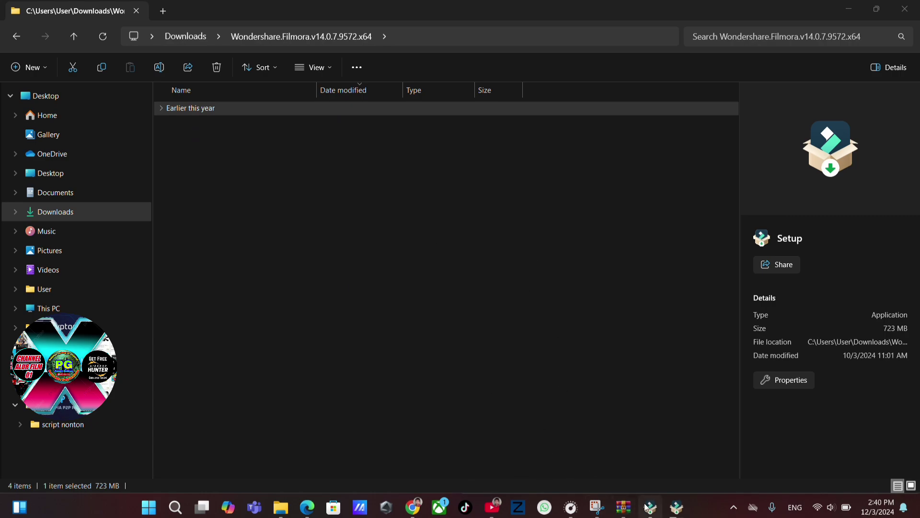
Step: Exit the second Filmora 14 setup wizard that is still on its welcome page and return to the running installation
{"action": "mouse_move", "coordinate": [676, 512]}
{"action": "mouse_move", "coordinate": [672, 454]}
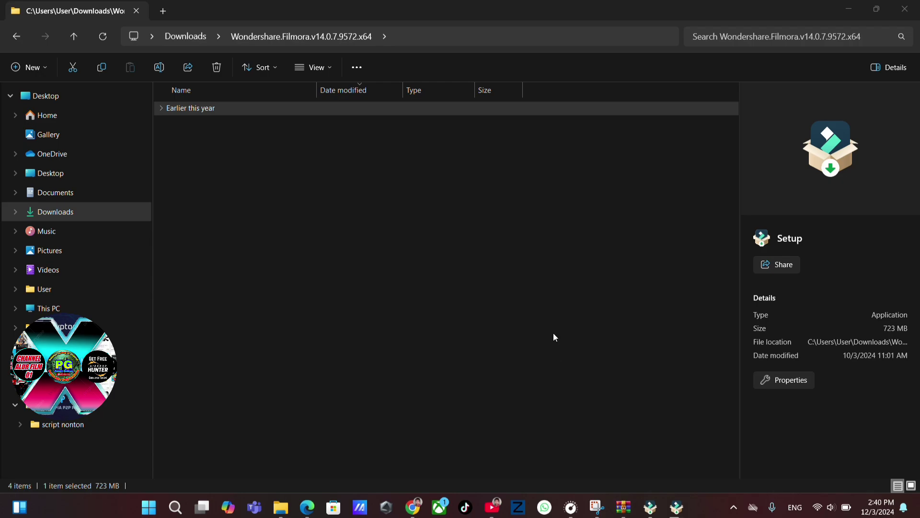
{"action": "left_click", "coordinate": [644, 501]}
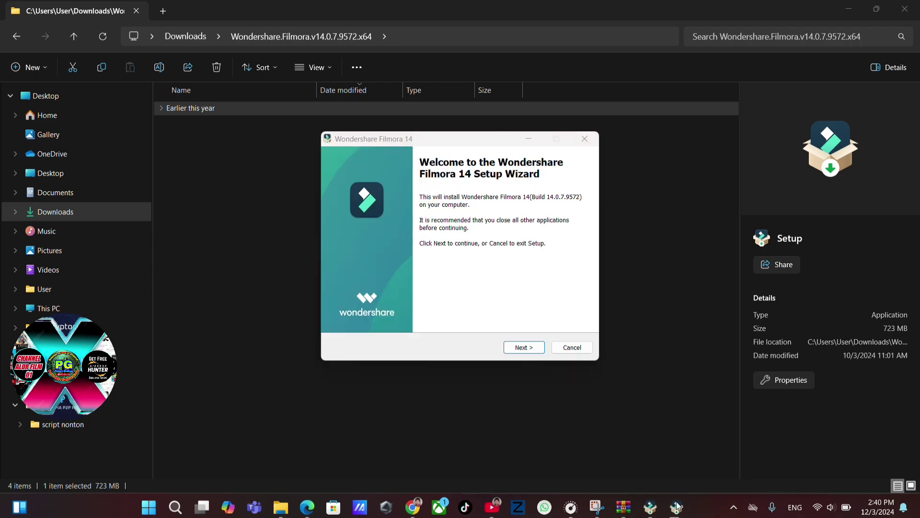
{"action": "left_click", "coordinate": [583, 138]}
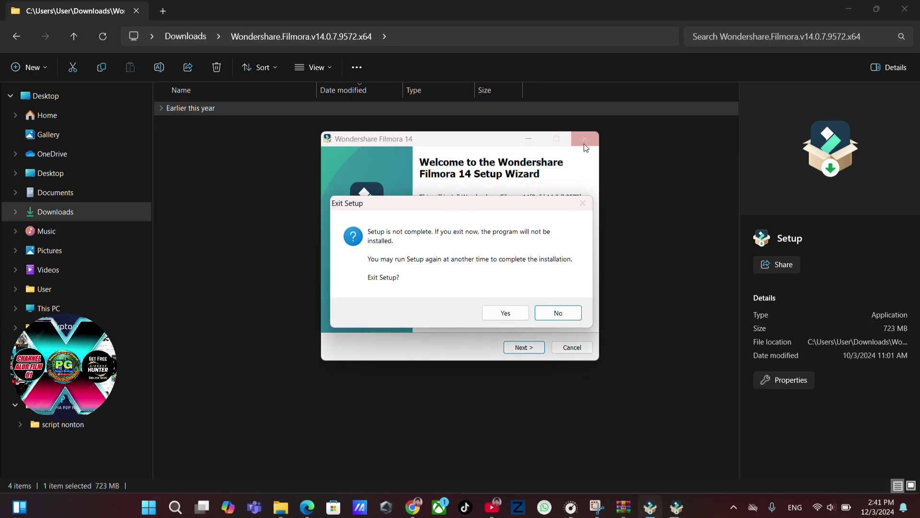
{"action": "left_click", "coordinate": [518, 313]}
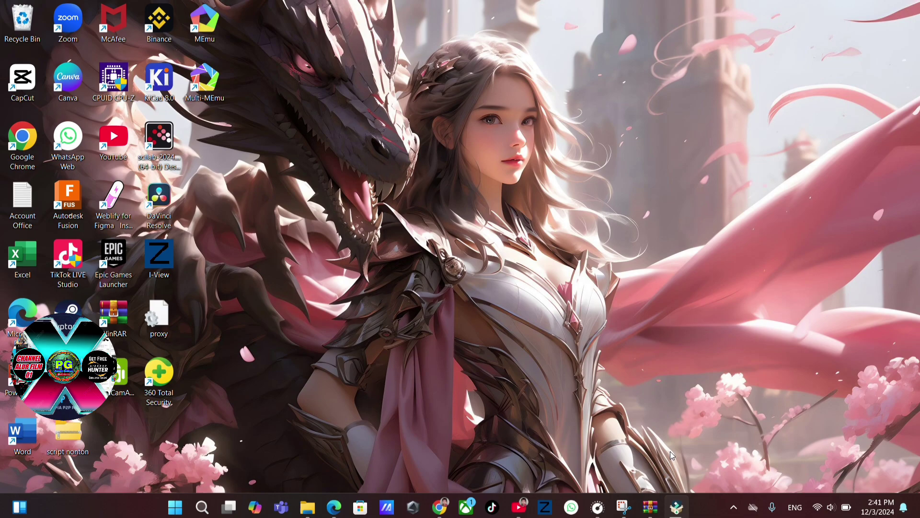
{"action": "left_click", "coordinate": [669, 453]}
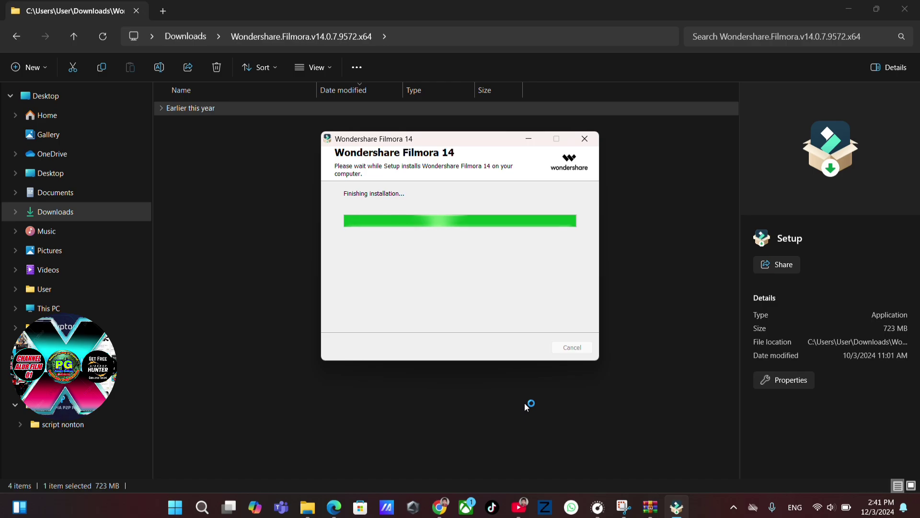
Step: Minimize the browser's Filmora thank-you page and finish the setup by launching Filmora 14
{"action": "key", "text": "super+shift+s"}
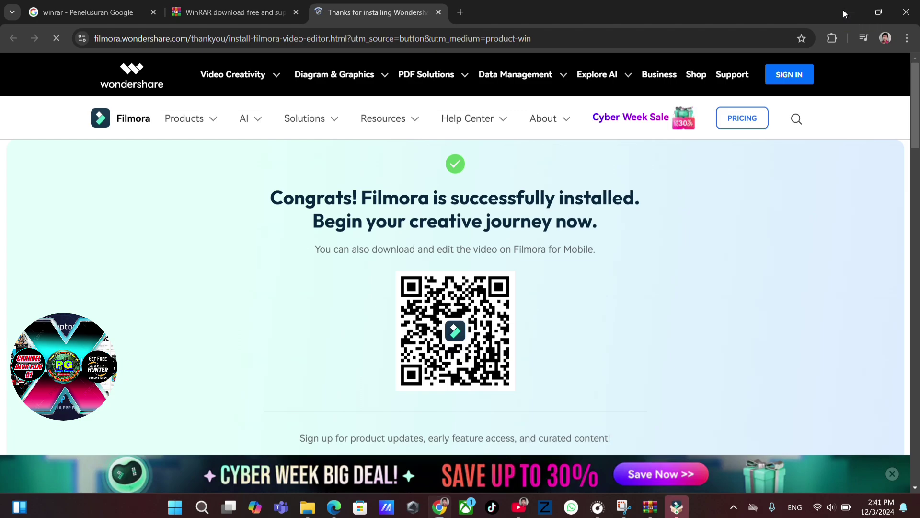
{"action": "left_click", "coordinate": [843, 9]}
{"action": "left_click", "coordinate": [845, 11]}
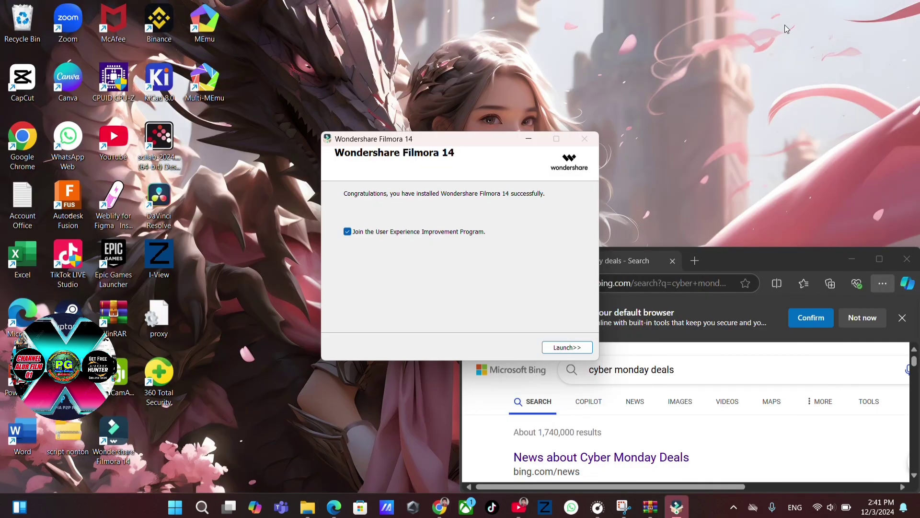
{"action": "left_click", "coordinate": [552, 346]}
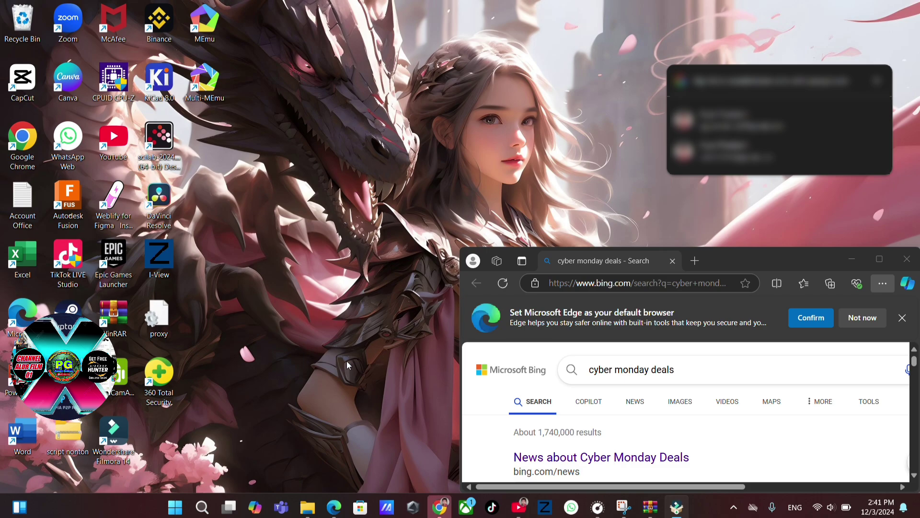
Step: Close the cyber monday deals browser window and launch Wondershare Filmora 14 from its desktop shortcut
{"action": "left_click_drag", "start_coordinate": [299, 307], "coordinate": [342, 326]}
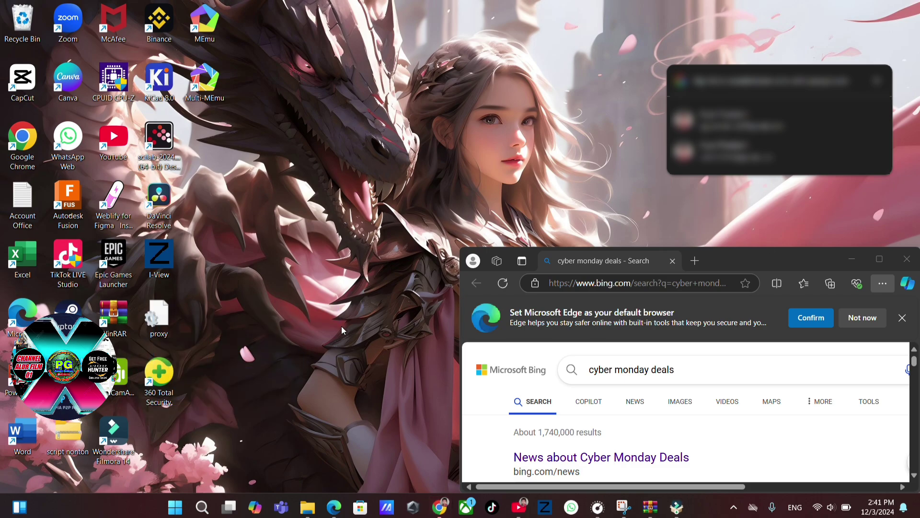
{"action": "double_click", "coordinate": [119, 434]}
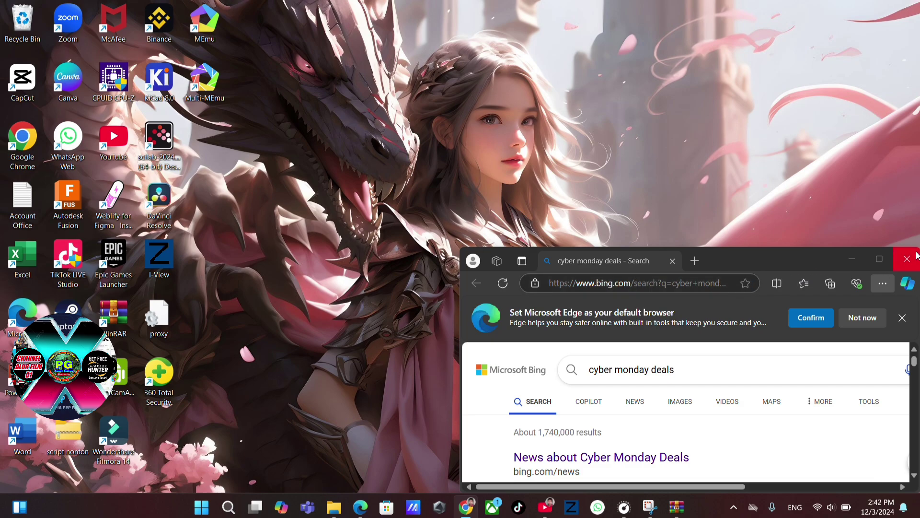
{"action": "left_click", "coordinate": [907, 259]}
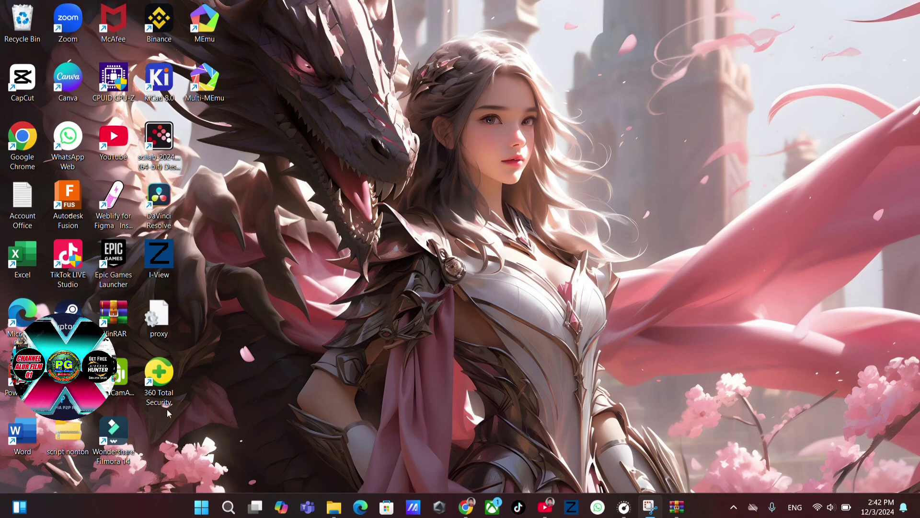
{"action": "double_click", "coordinate": [125, 431]}
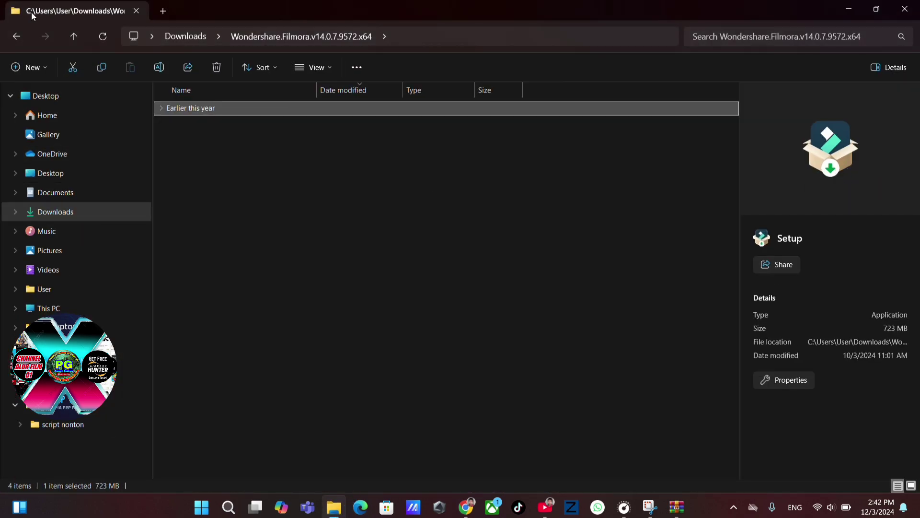
Step: Go back to the Downloads folder, look through its files, and switch to the Cinema Triple X channel page on YouTube
{"action": "left_click", "coordinate": [7, 33]}
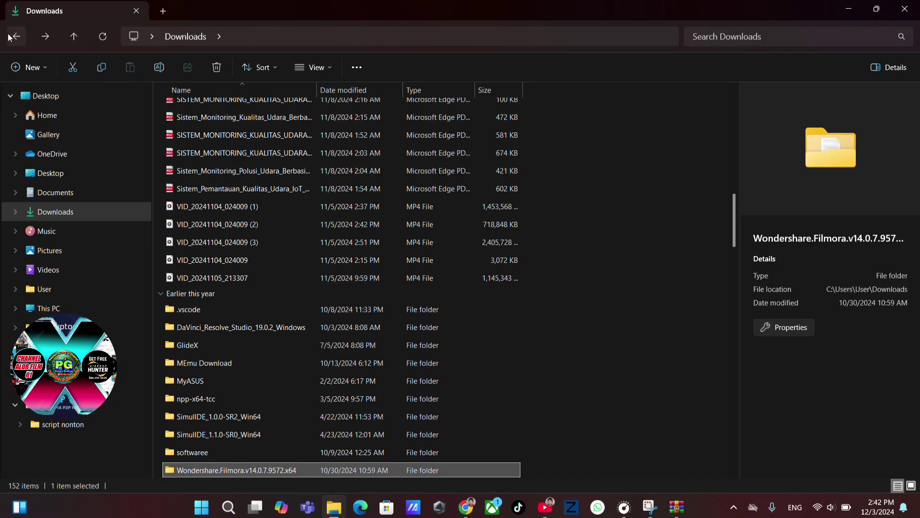
{"action": "scroll", "coordinate": [252, 243], "scroll_direction": "up", "scroll_amount": 5}
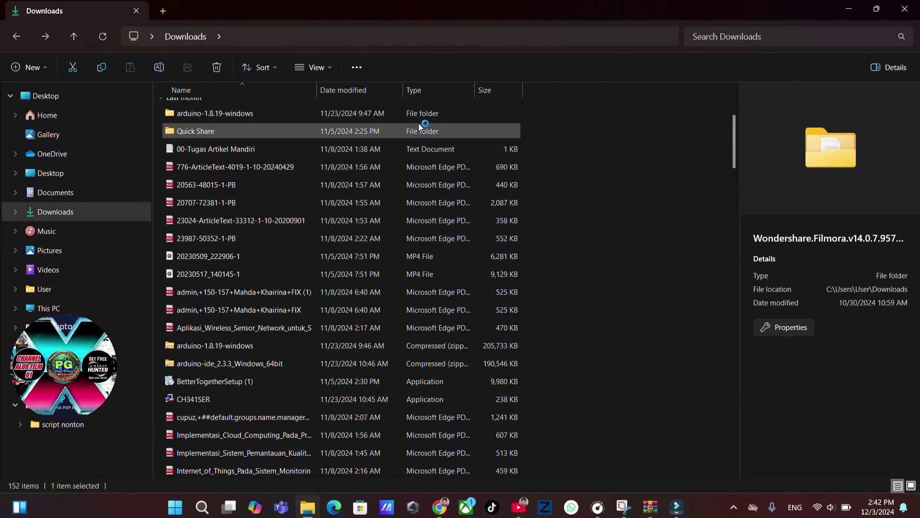
{"action": "left_click", "coordinate": [519, 507]}
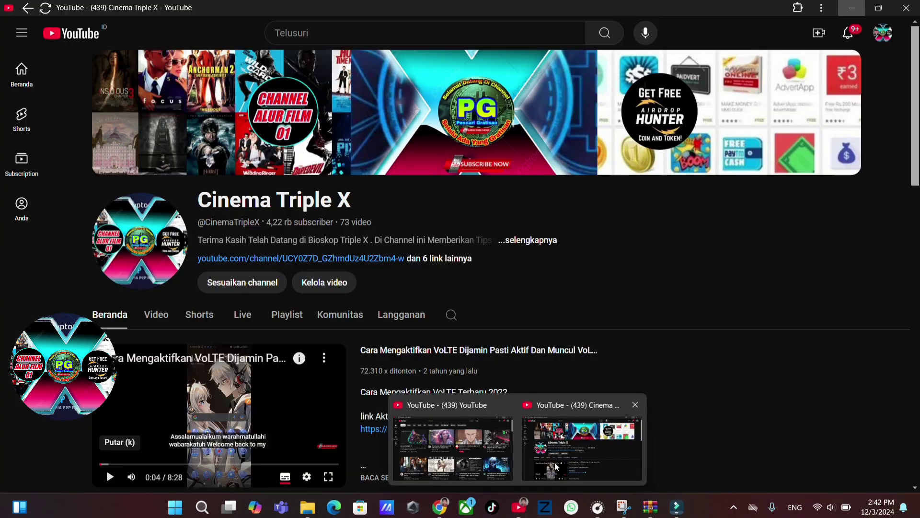
{"action": "left_click", "coordinate": [555, 462]}
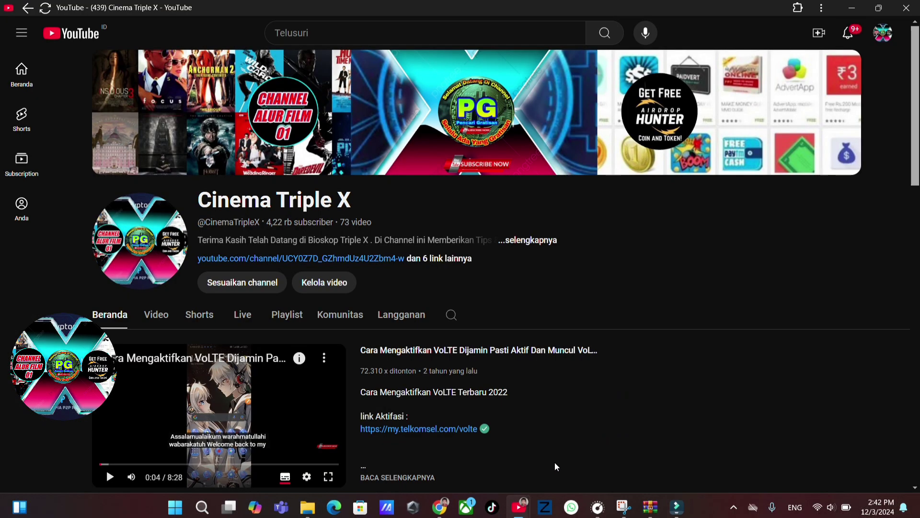